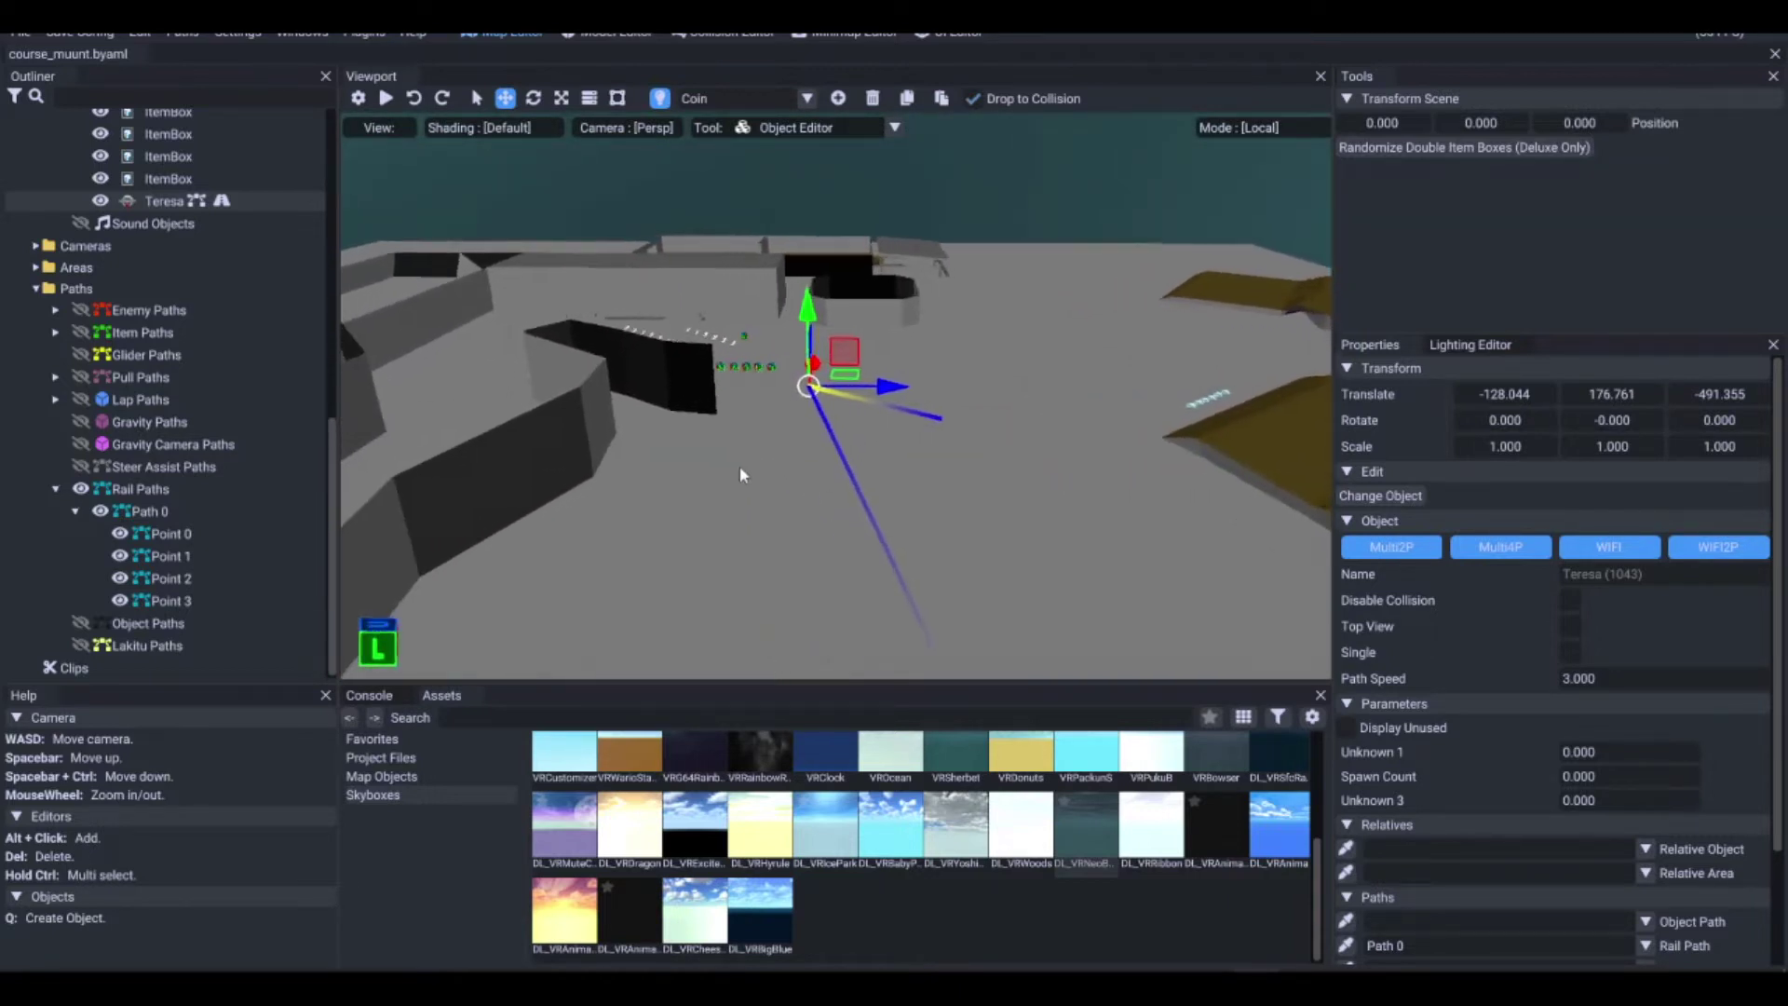
Examine the Teresa object's placement in the course from several viewing angles
right_drag(658, 499, 810, 430)
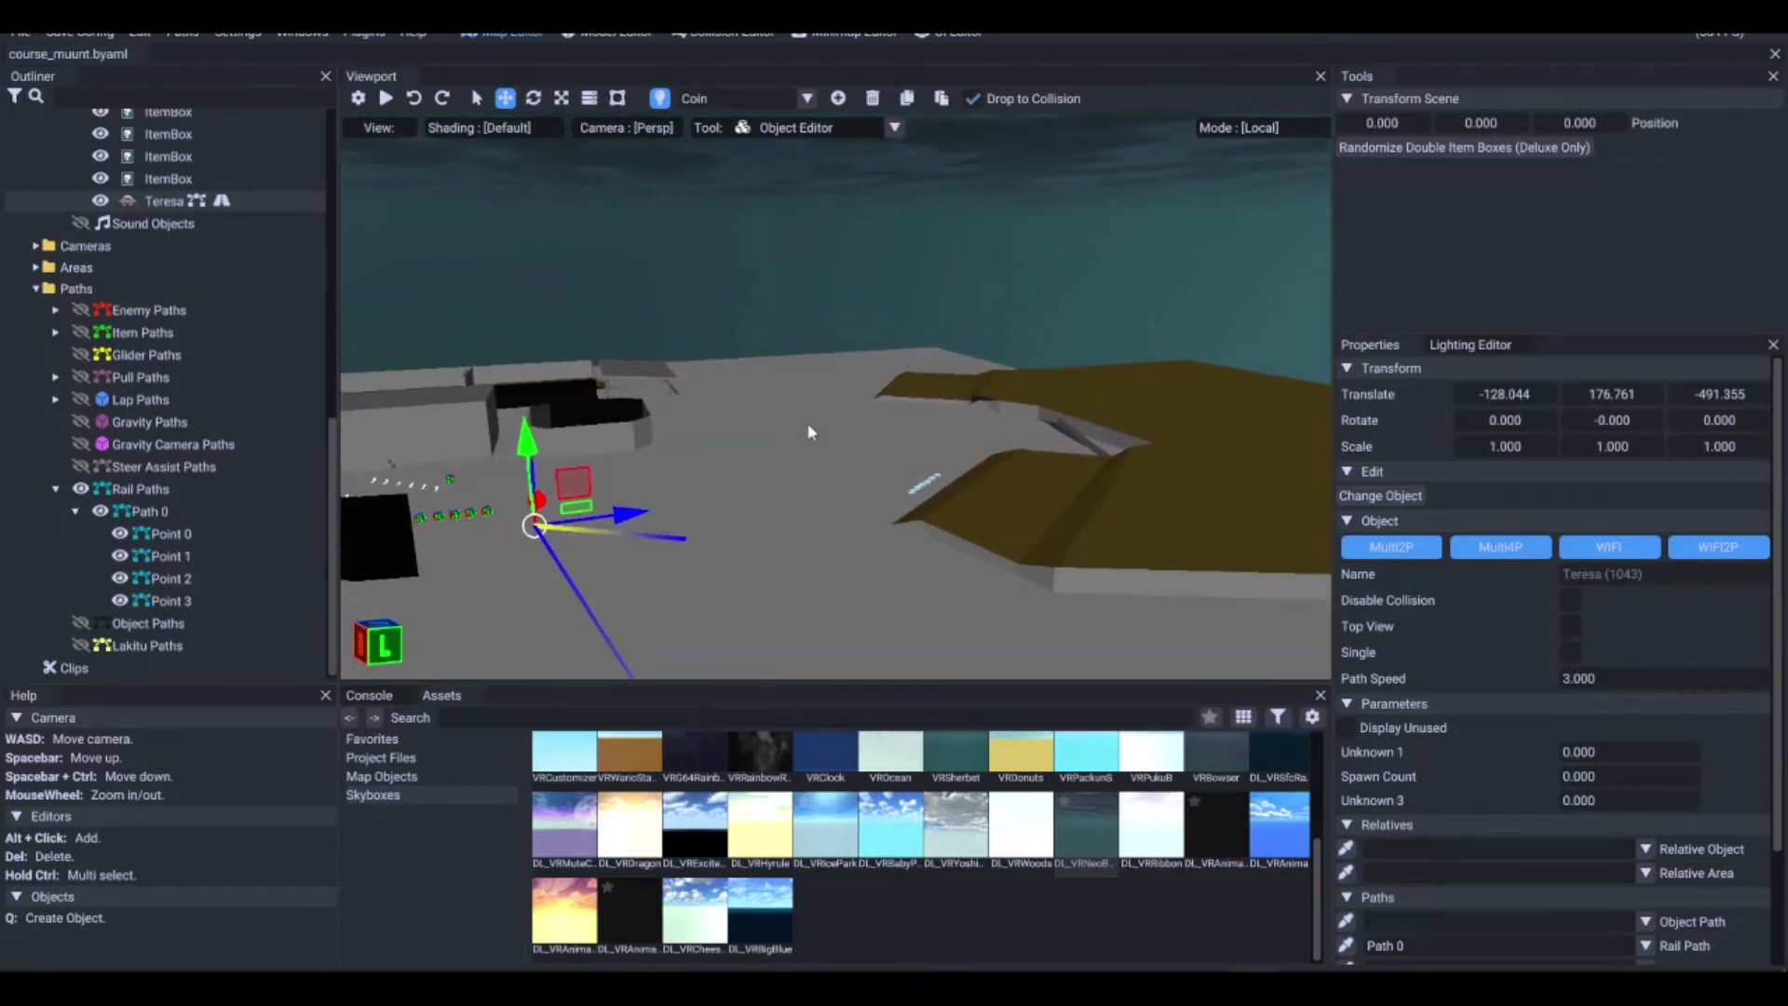
right_drag(677, 480, 774, 282)
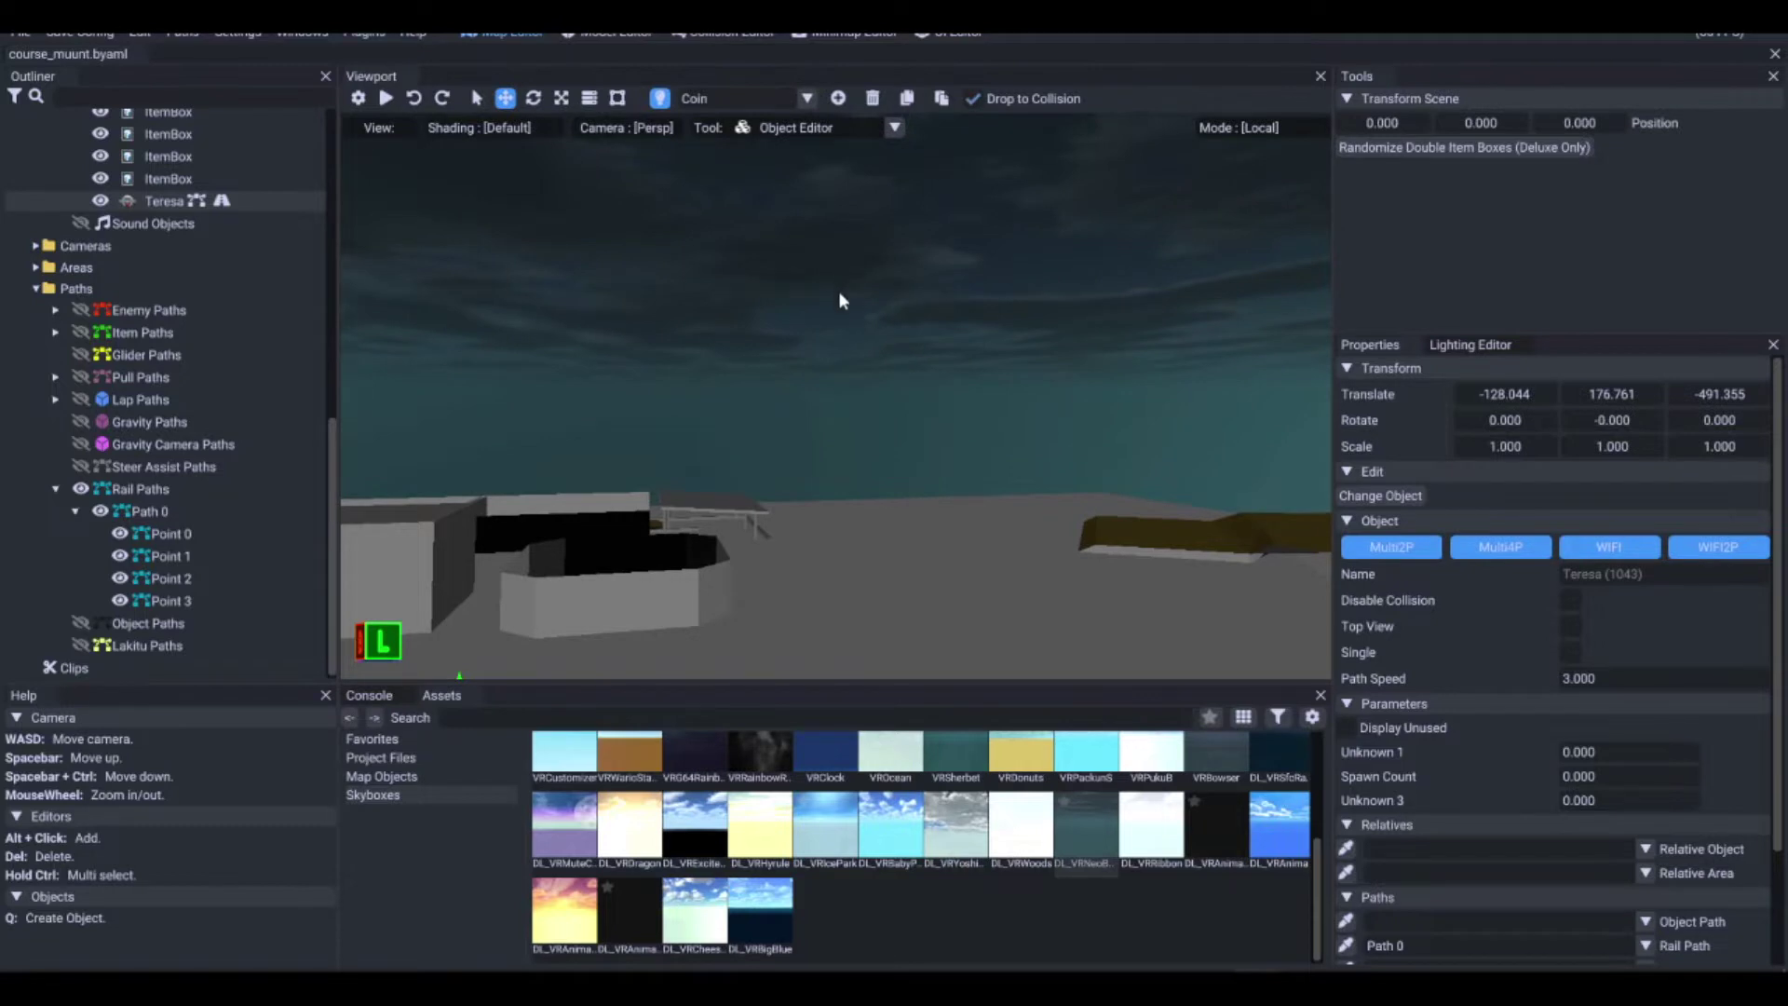
right_drag(810, 542, 802, 602)
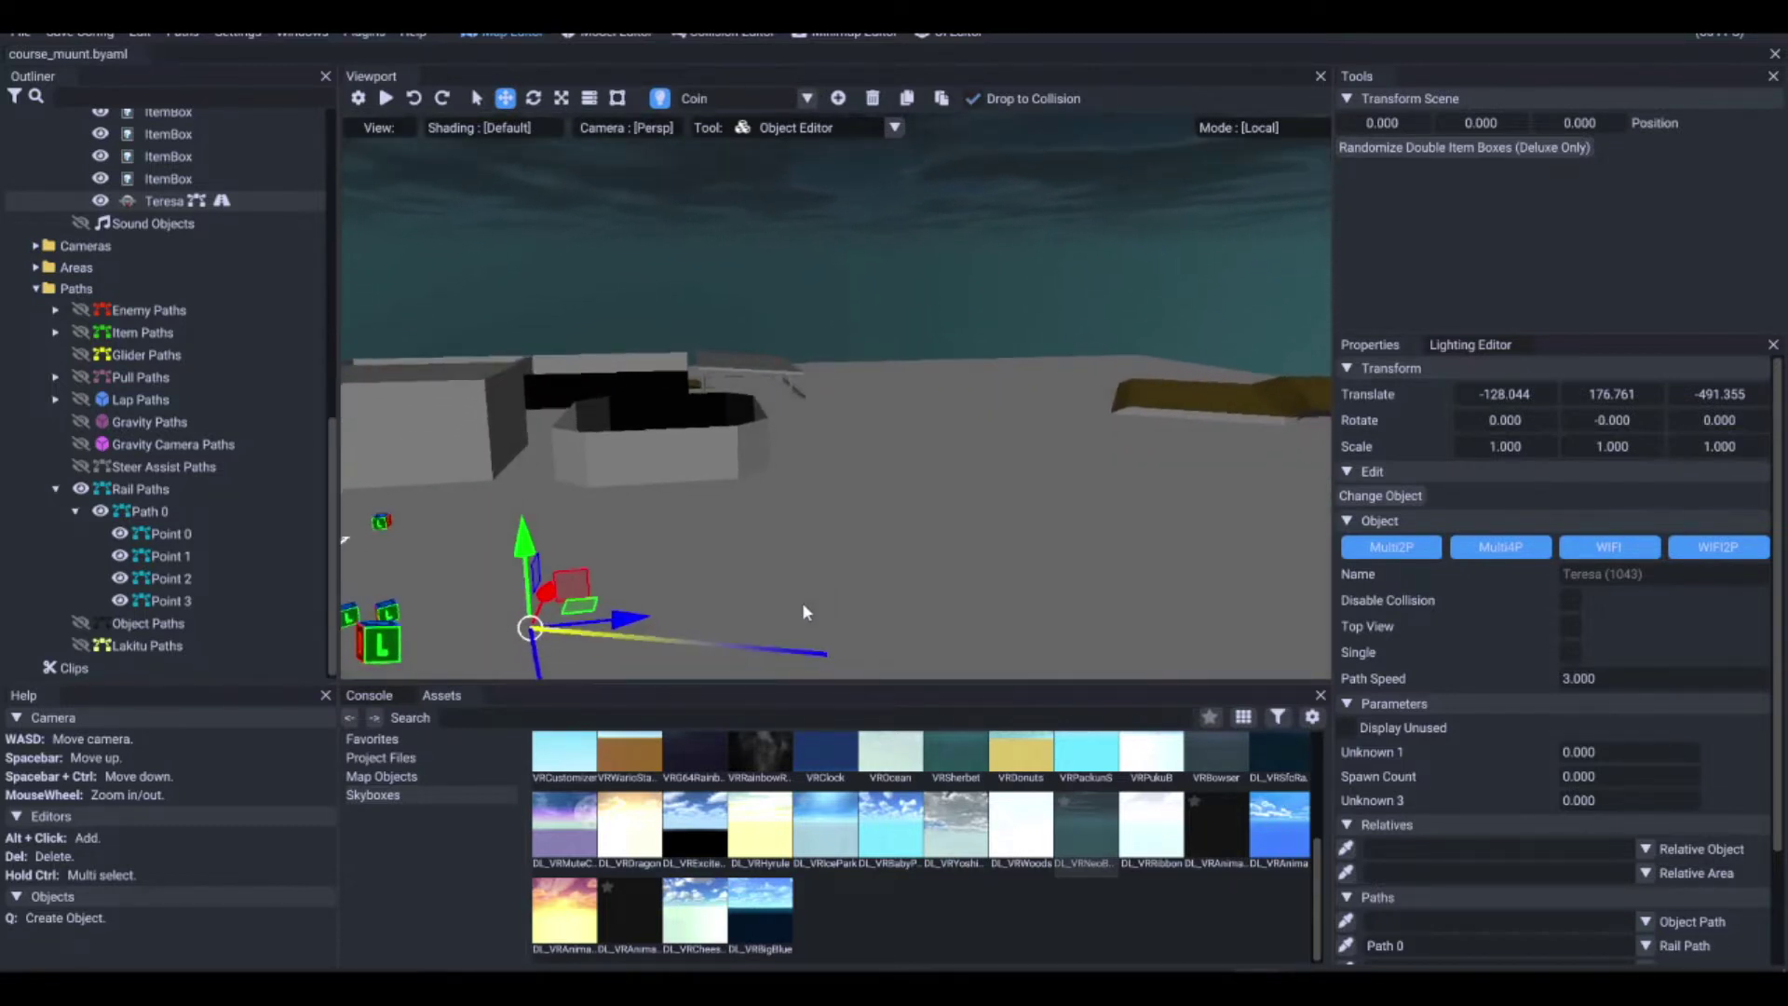
scroll(704, 593, down, 3)
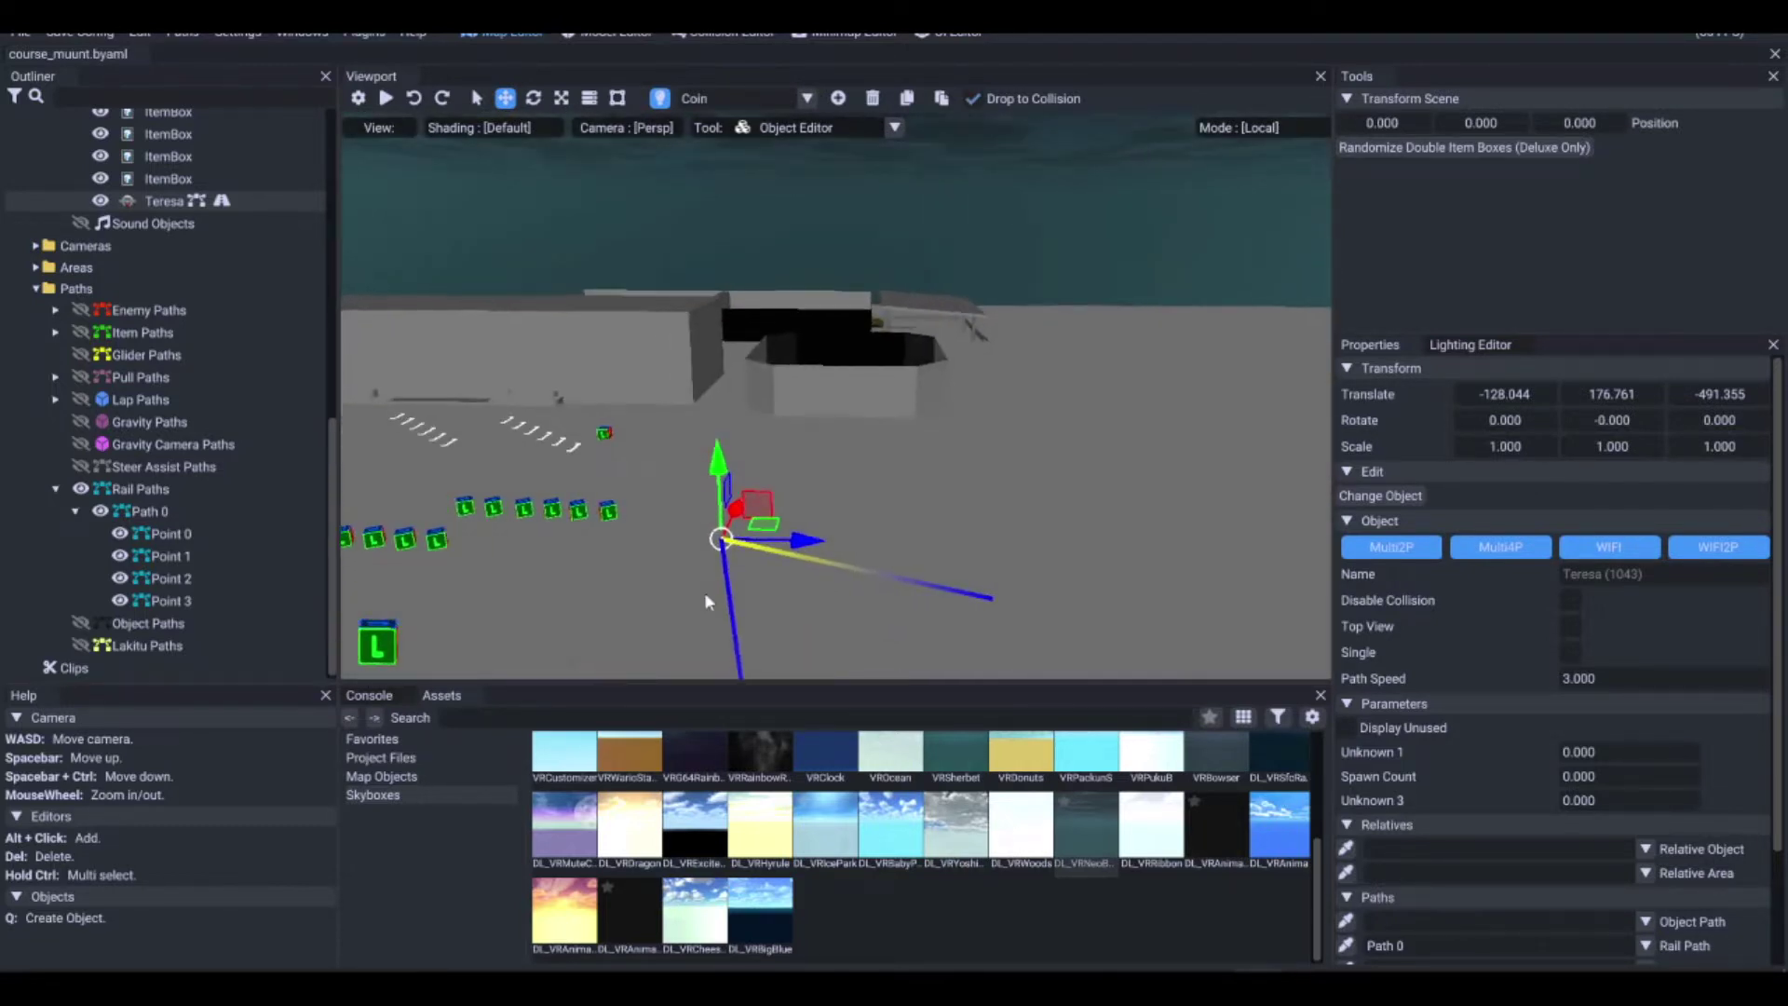
key(d)
right_drag(717, 575, 554, 532)
key(a)
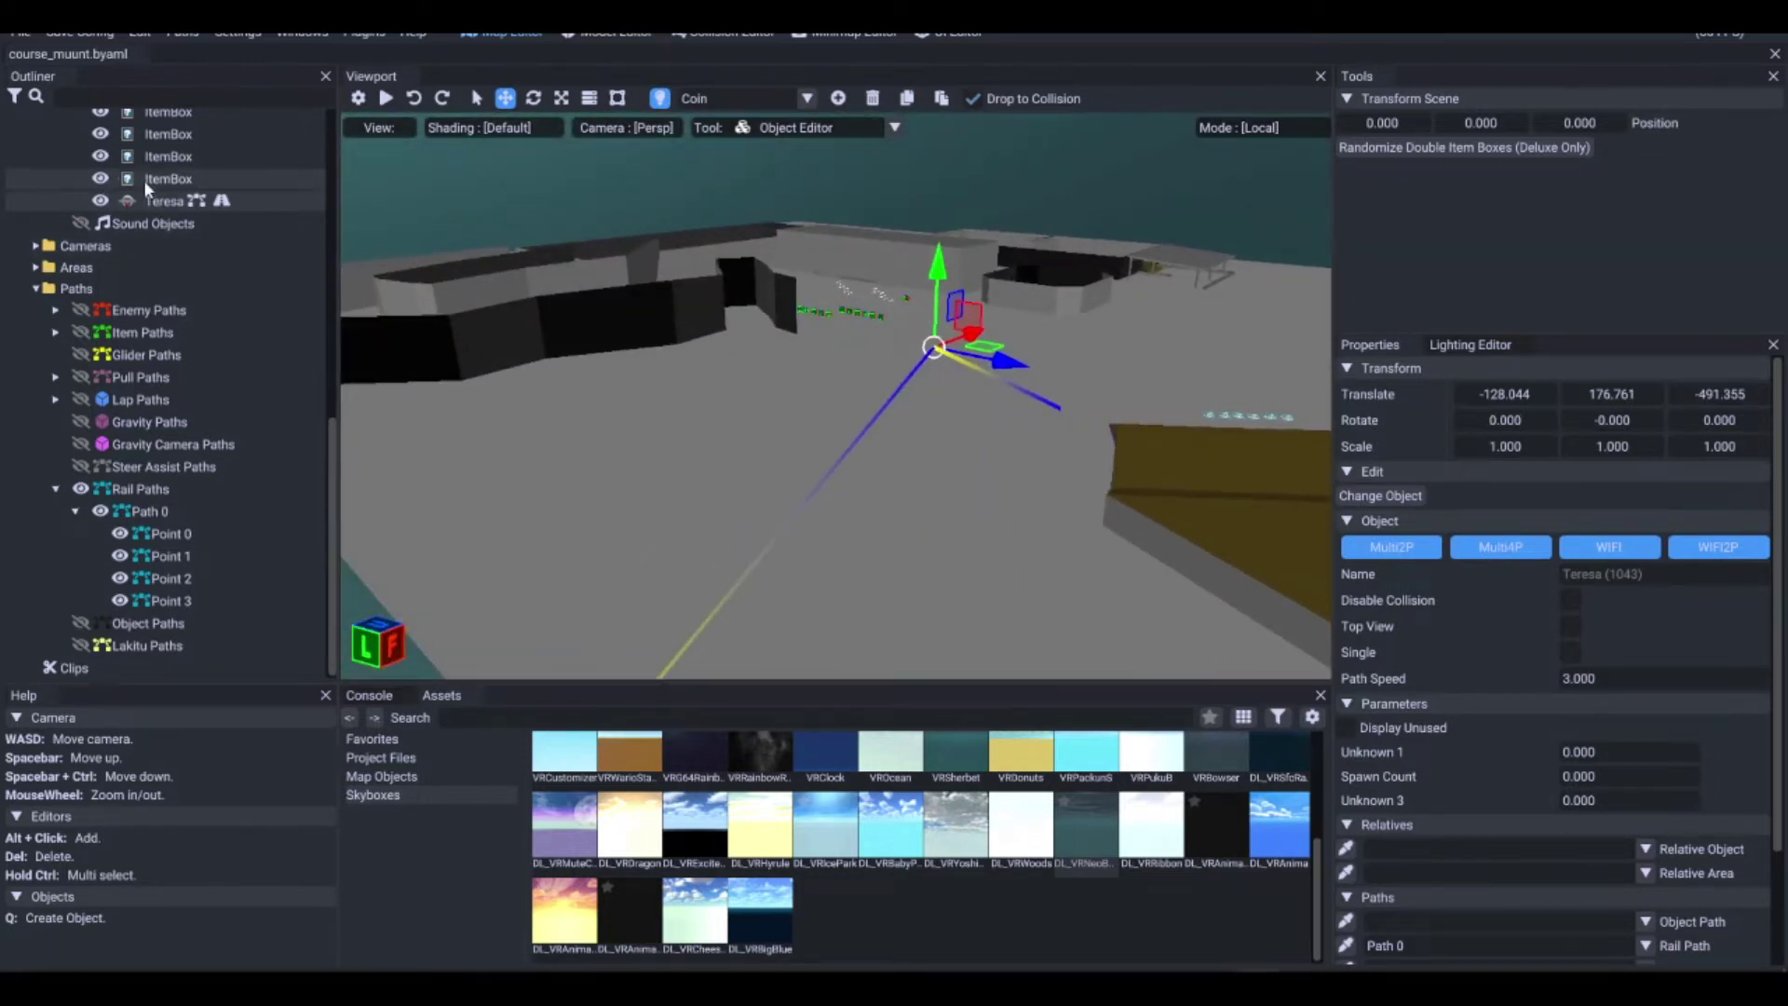
double_click(158, 201)
right_drag(806, 437, 787, 376)
key(a)
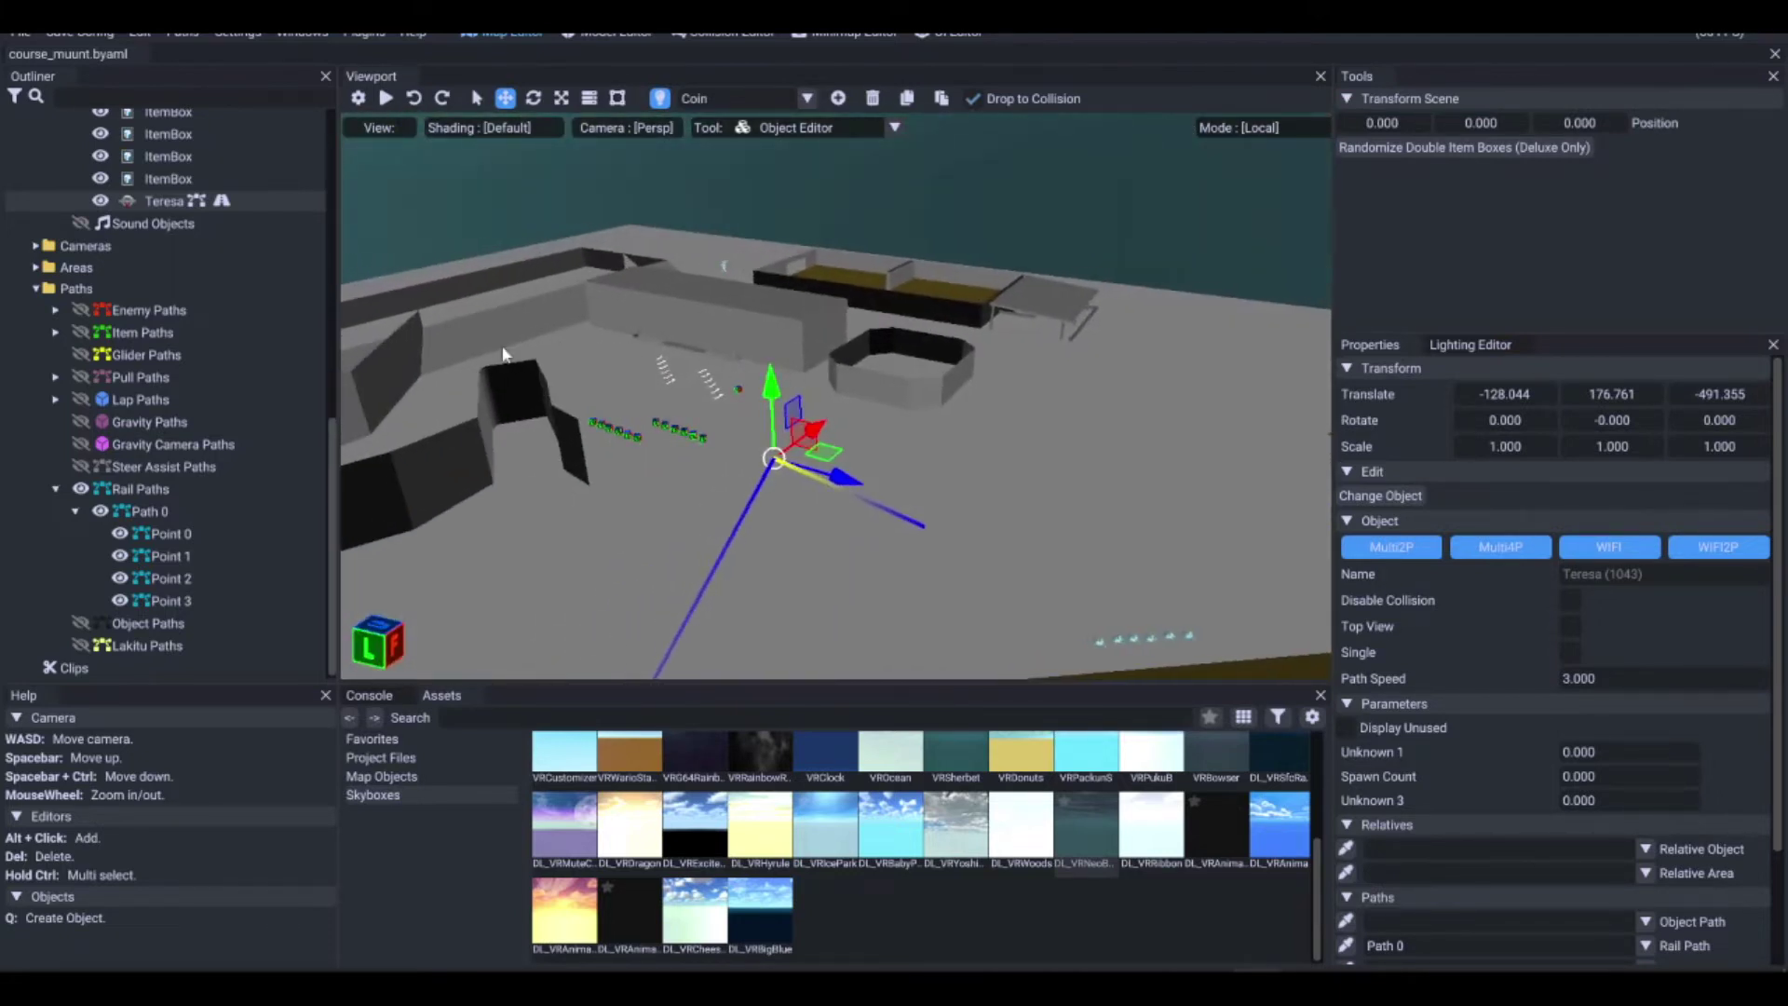
Assign Teresa as the relative object of the DL_VRNeoBowserCity skybox
scroll(210, 298, up, 10)
scroll(200, 301, down, 2)
scroll(221, 310, up, 2)
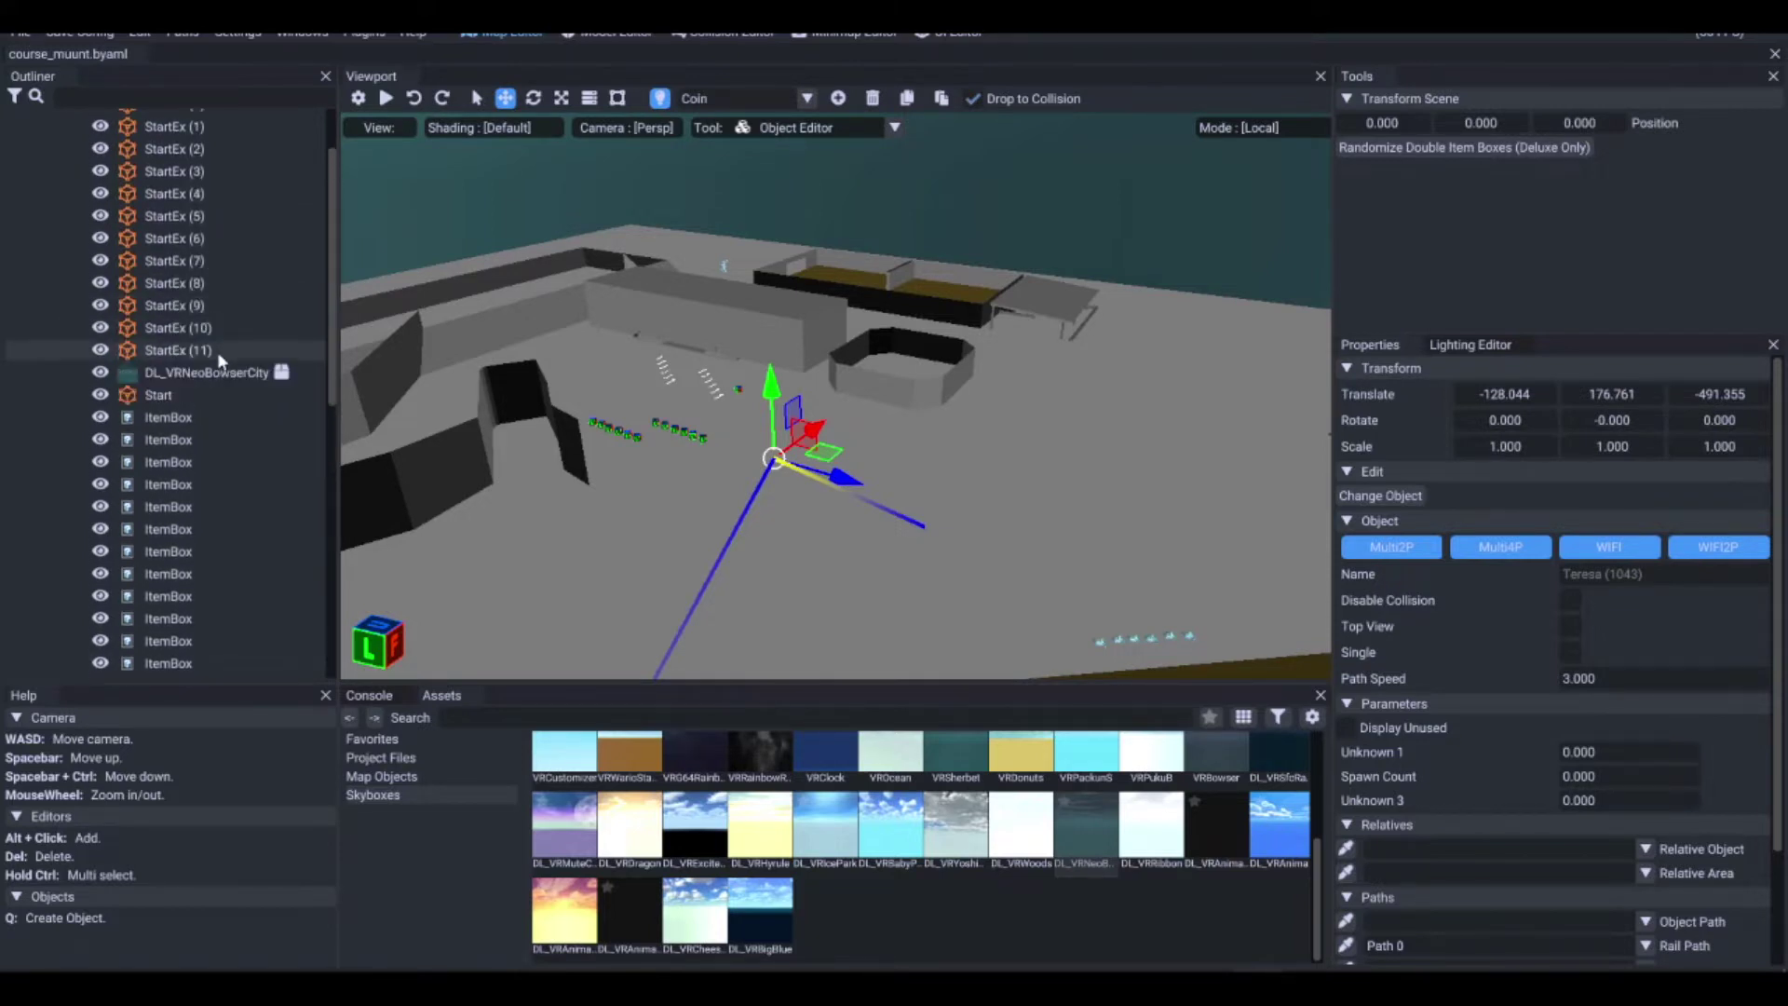
click(223, 377)
right_drag(724, 347, 694, 439)
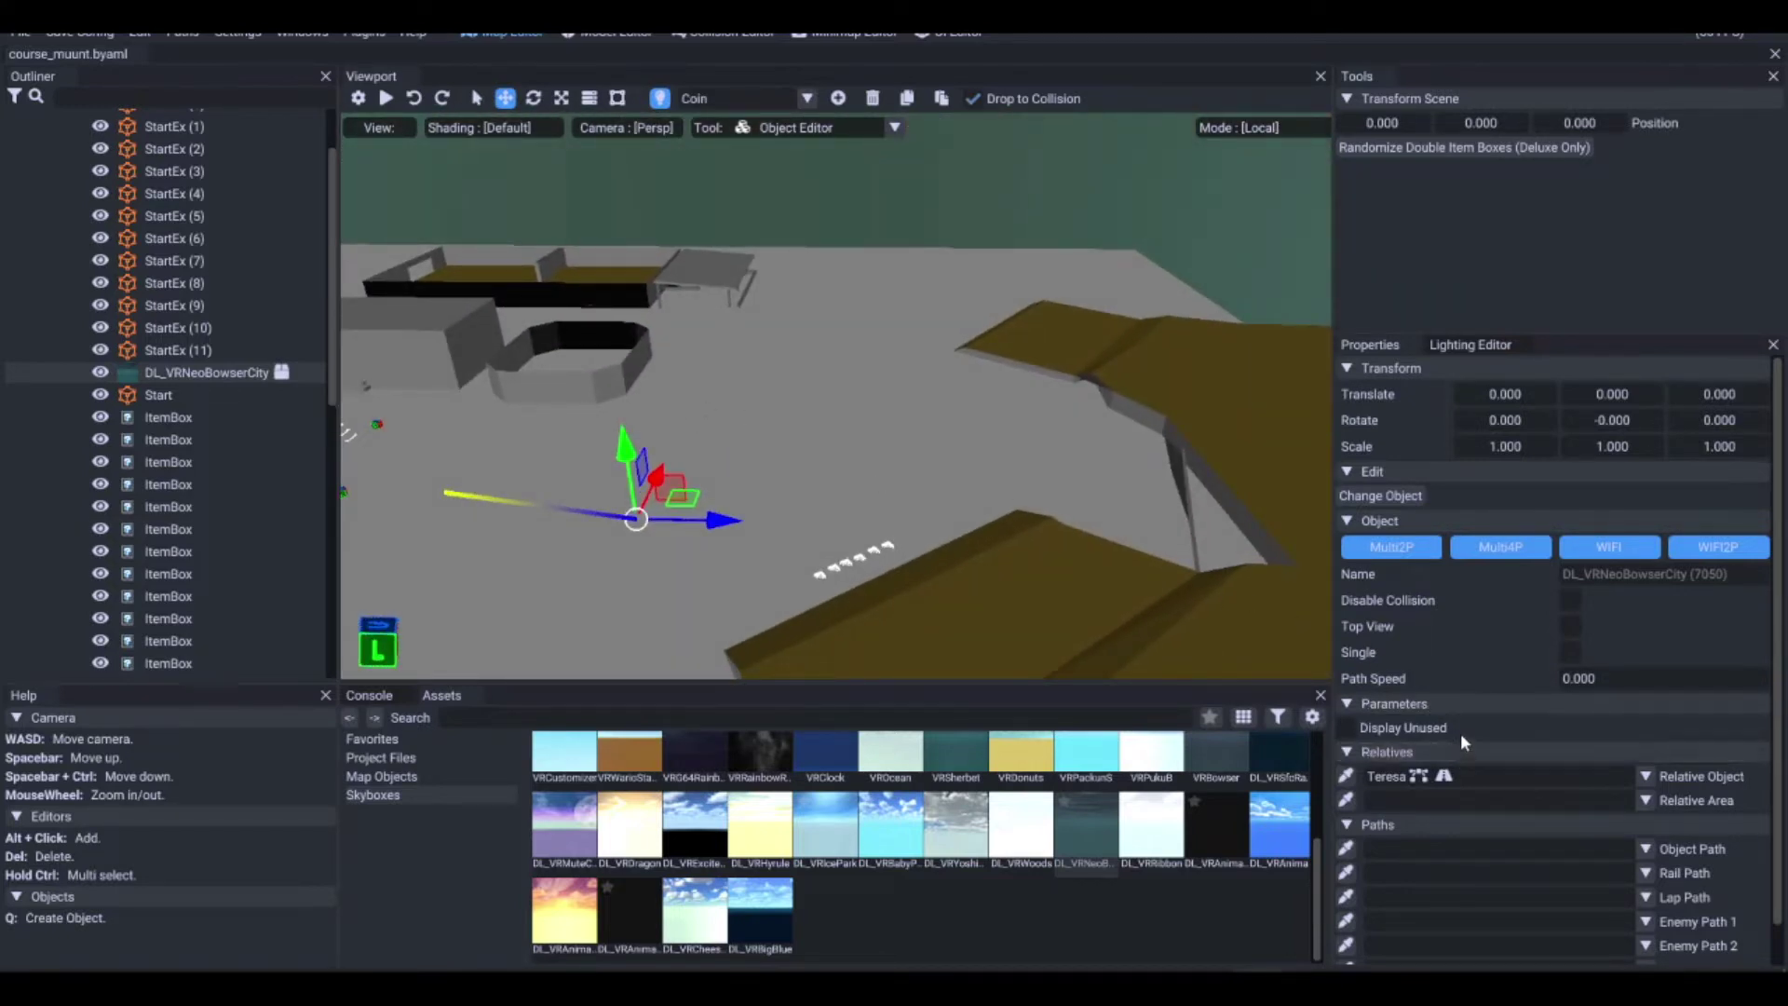
scroll(1464, 726, down, 1)
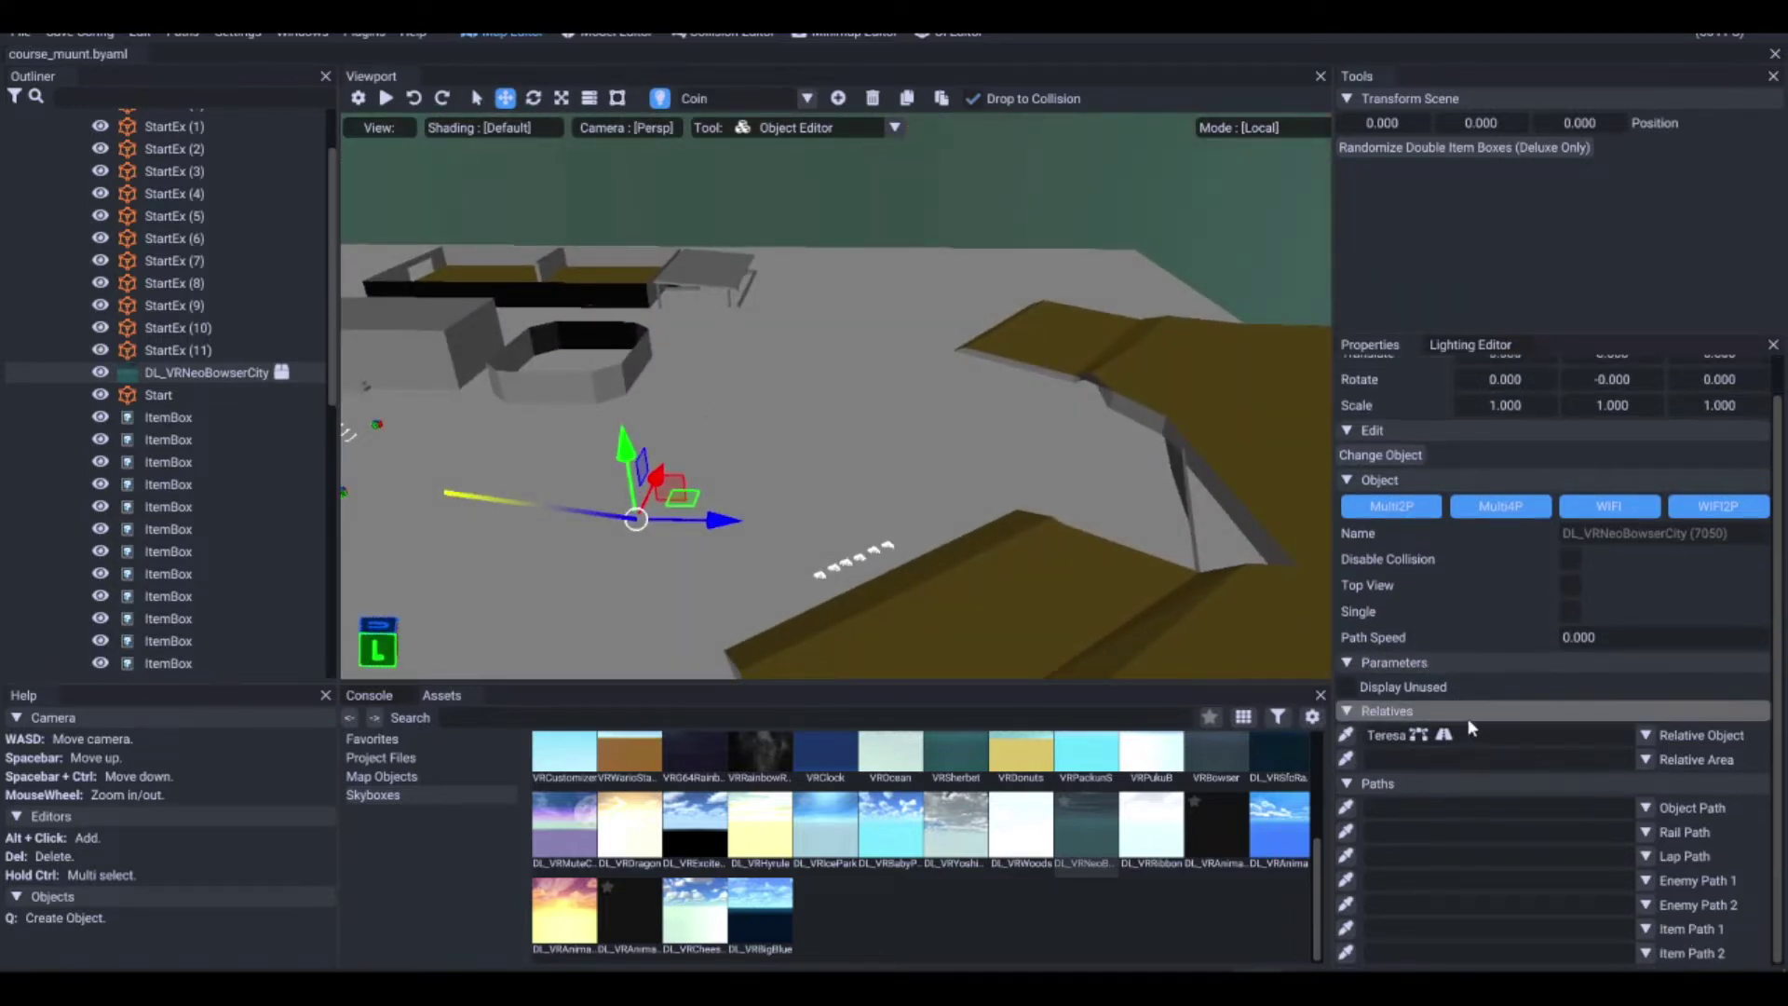
click(1643, 735)
scroll(1598, 763, down, 5)
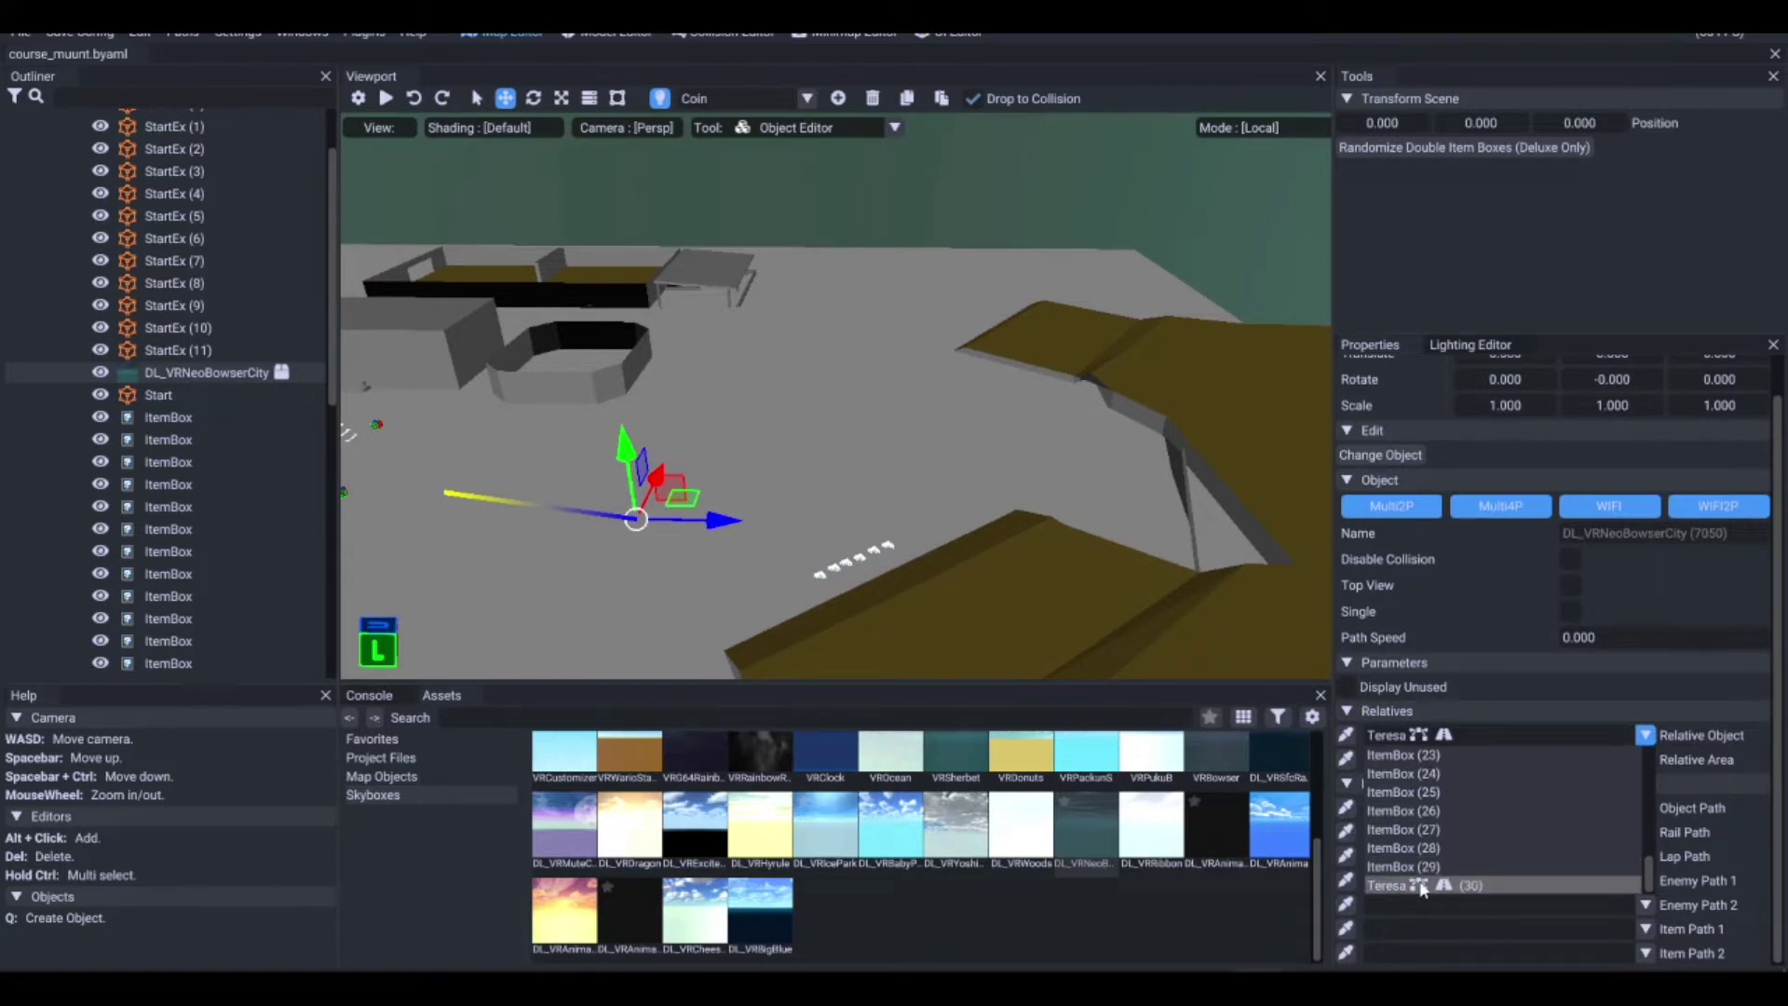
click(1423, 886)
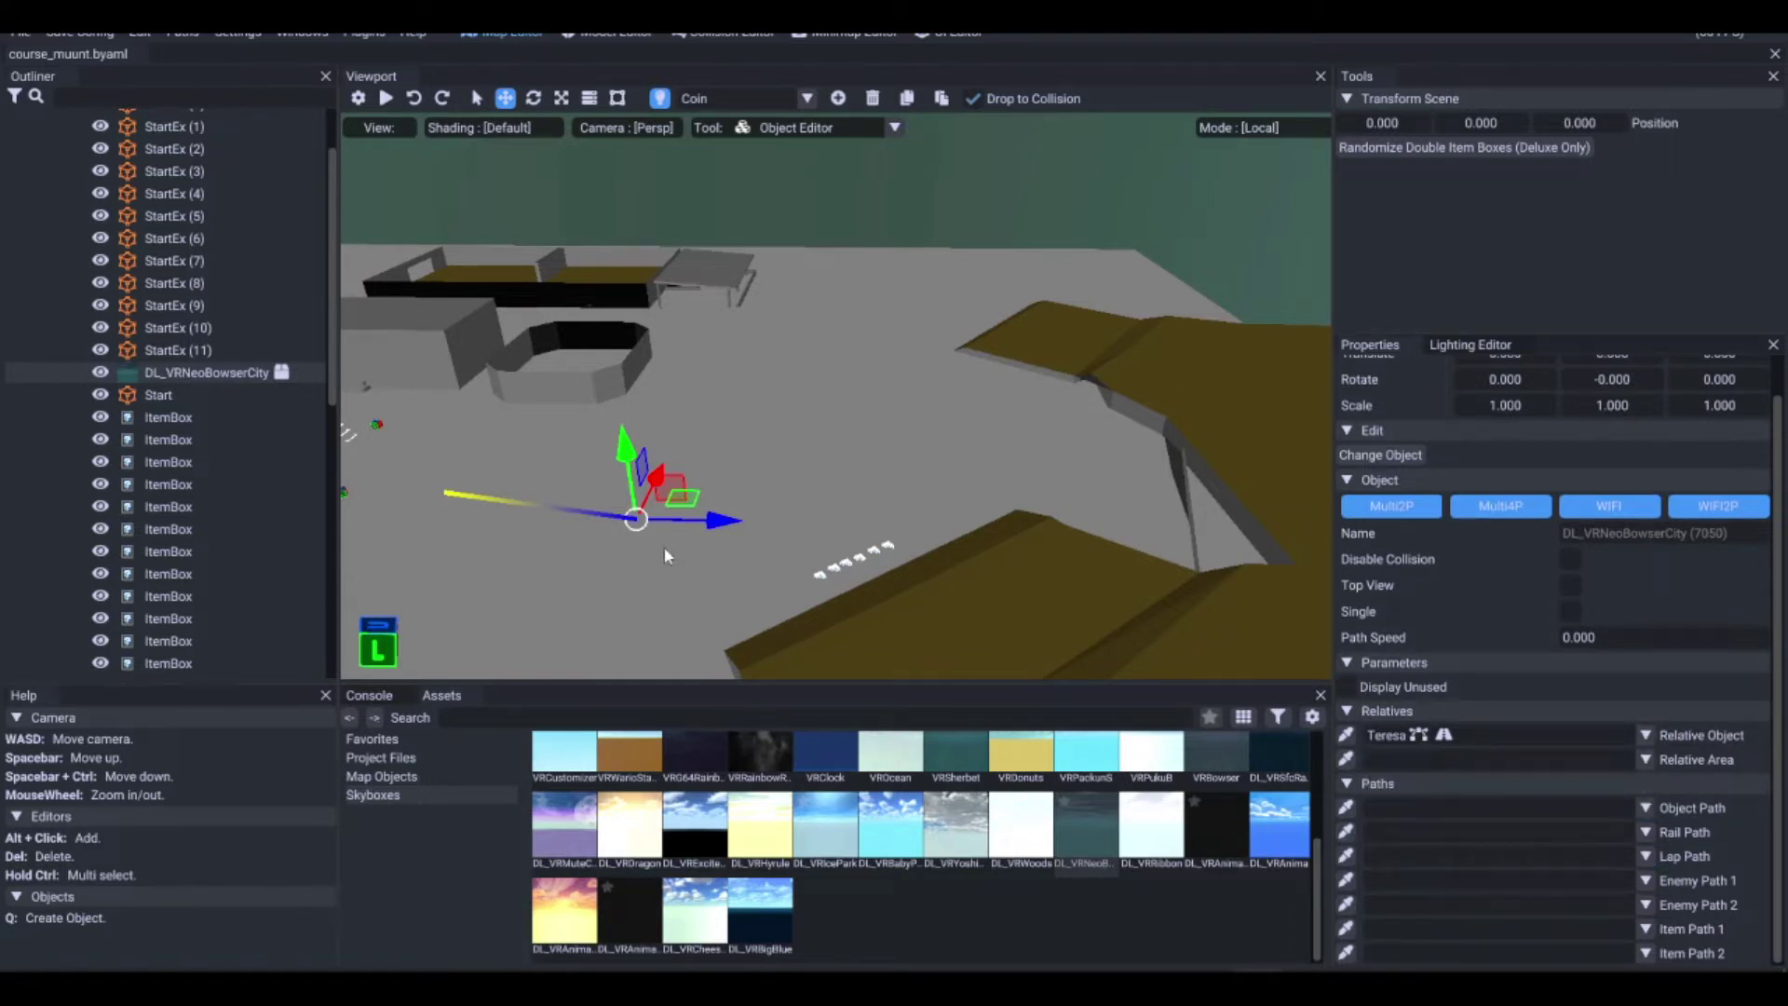
Select the Teresa object and assign Path 0 as its rail path
drag(591, 482, 480, 417)
scroll(162, 457, down, 3)
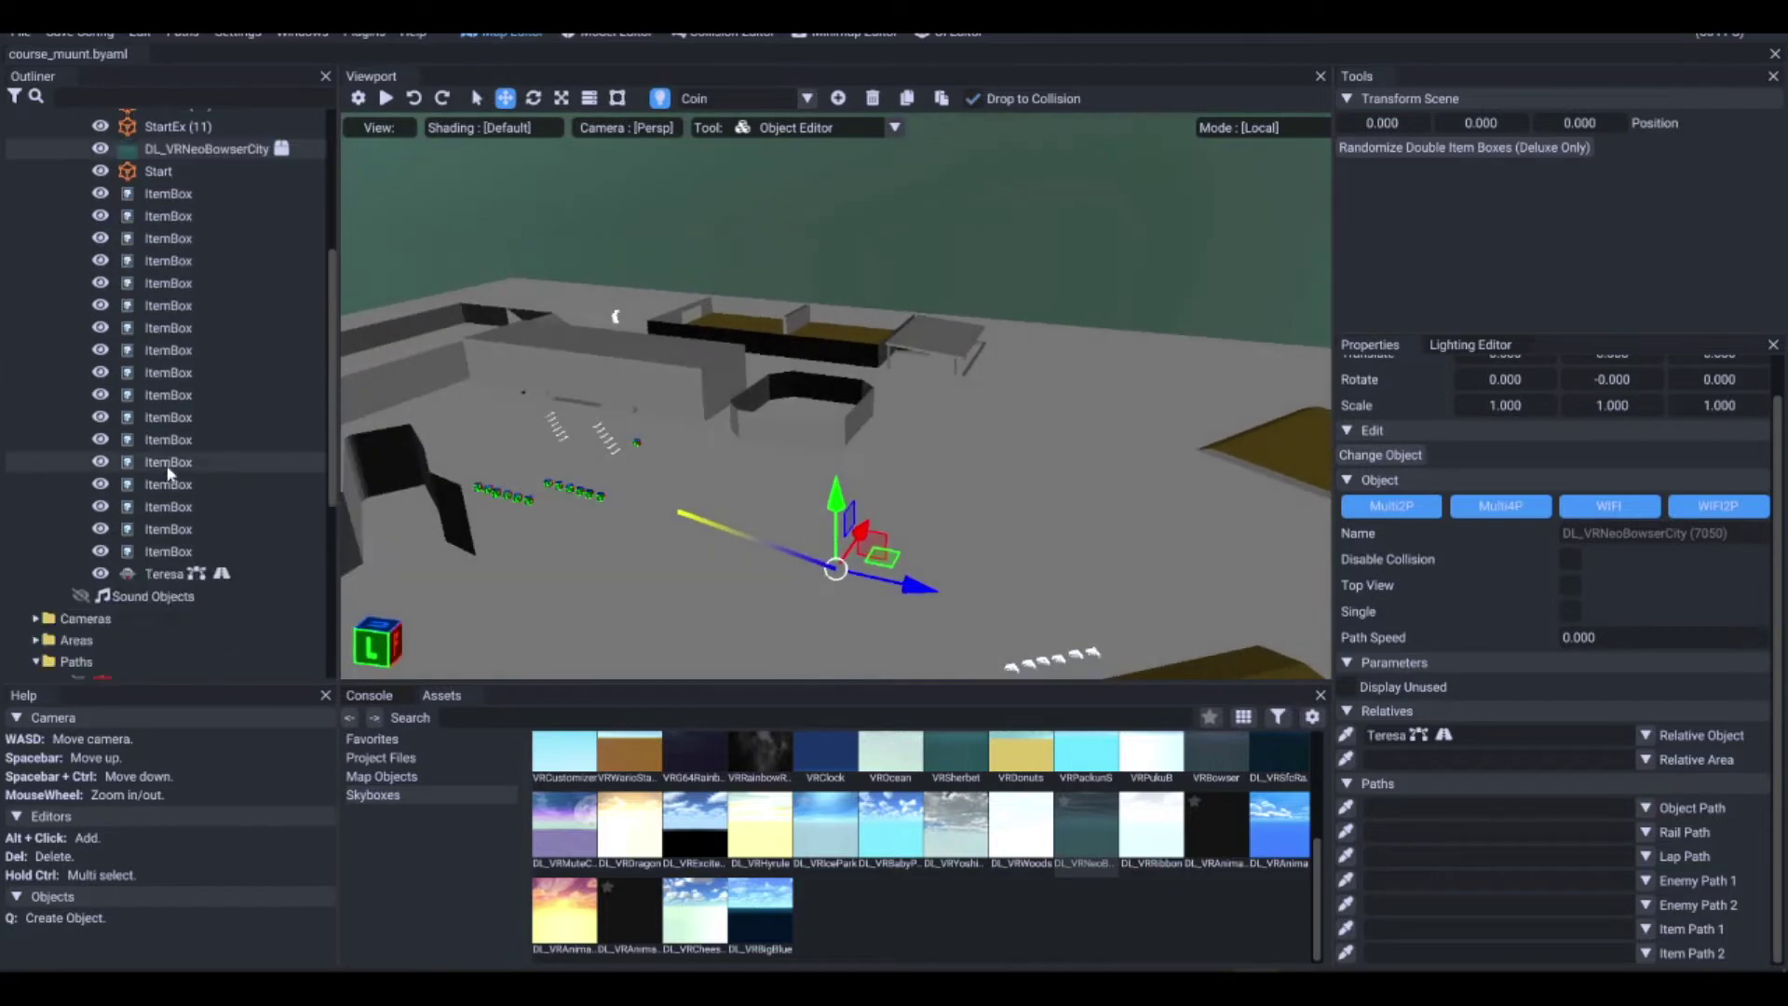
click(177, 576)
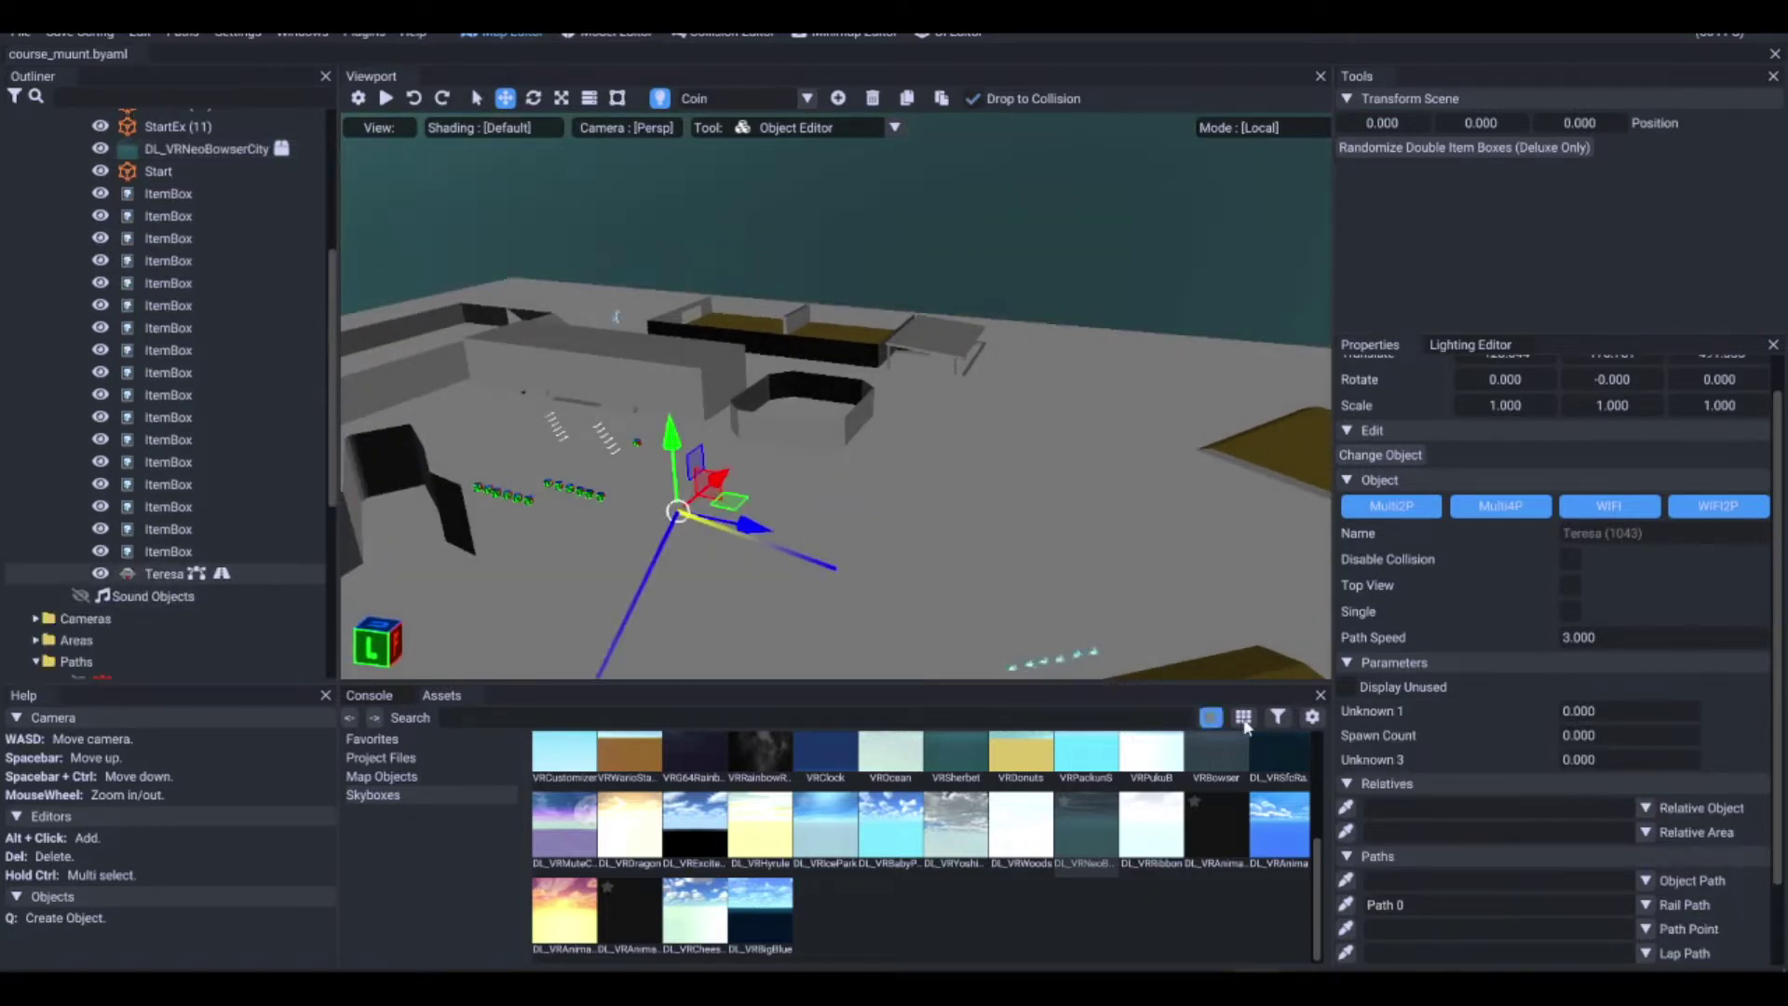
scroll(1460, 795, down, 2)
click(1645, 807)
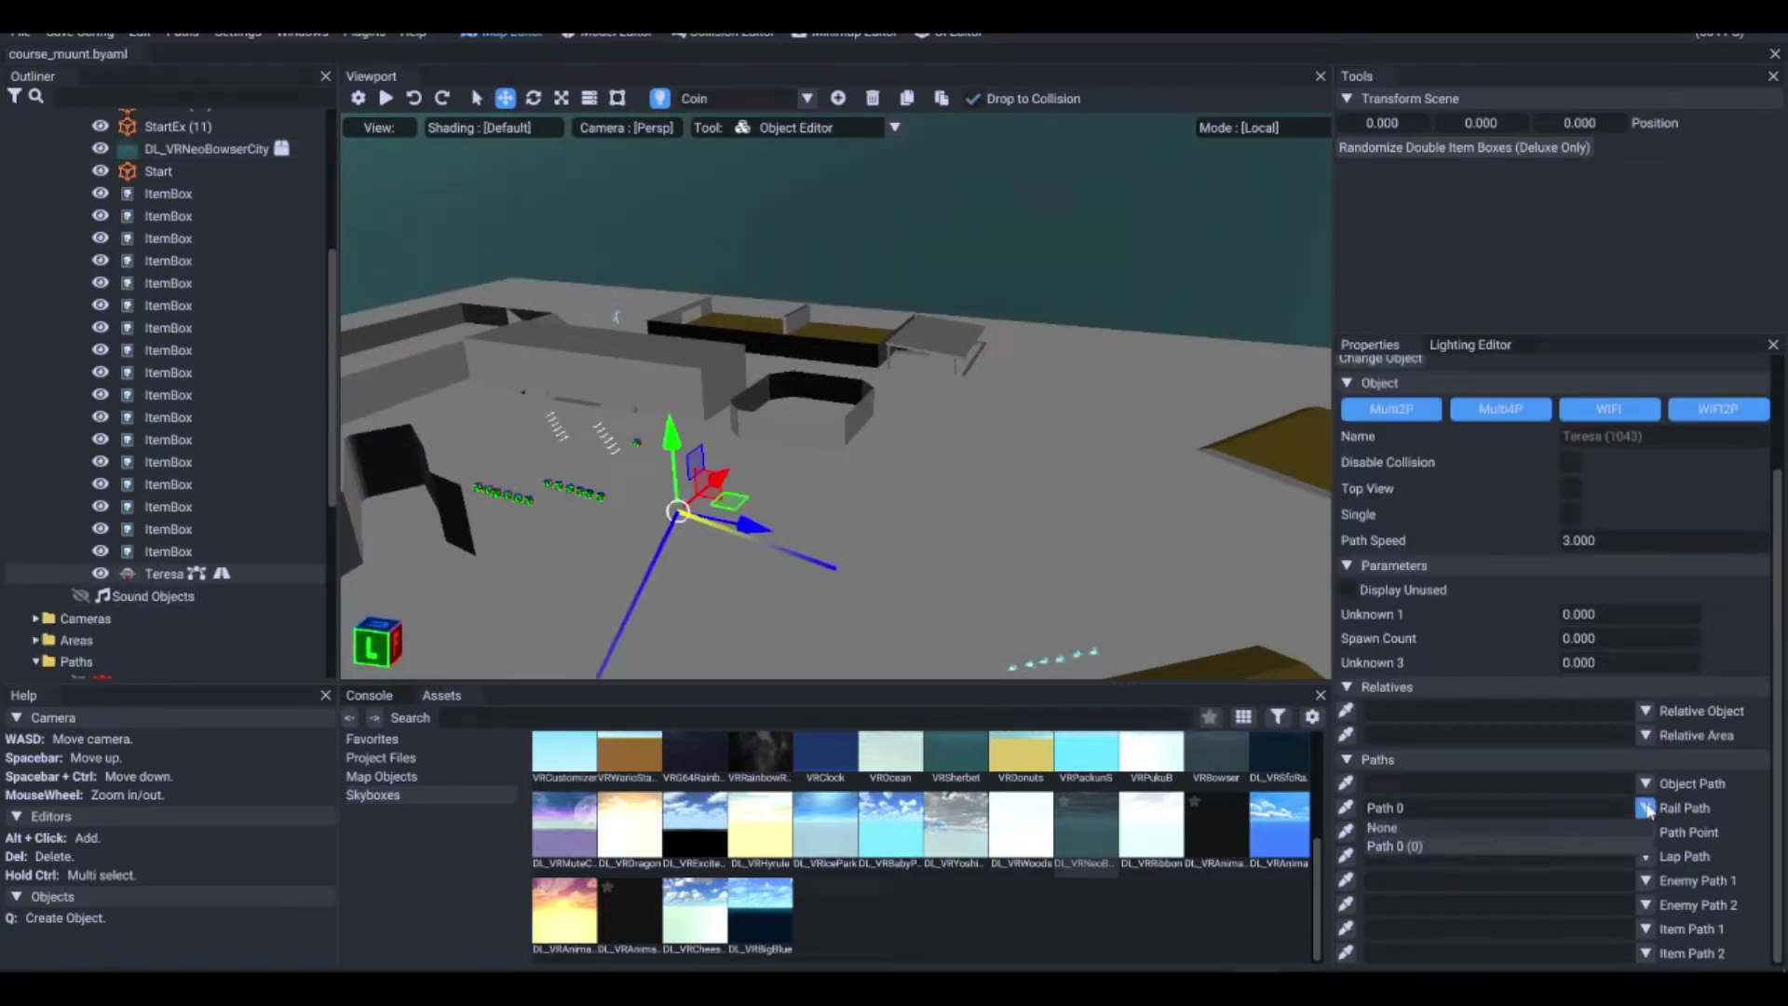
click(1541, 846)
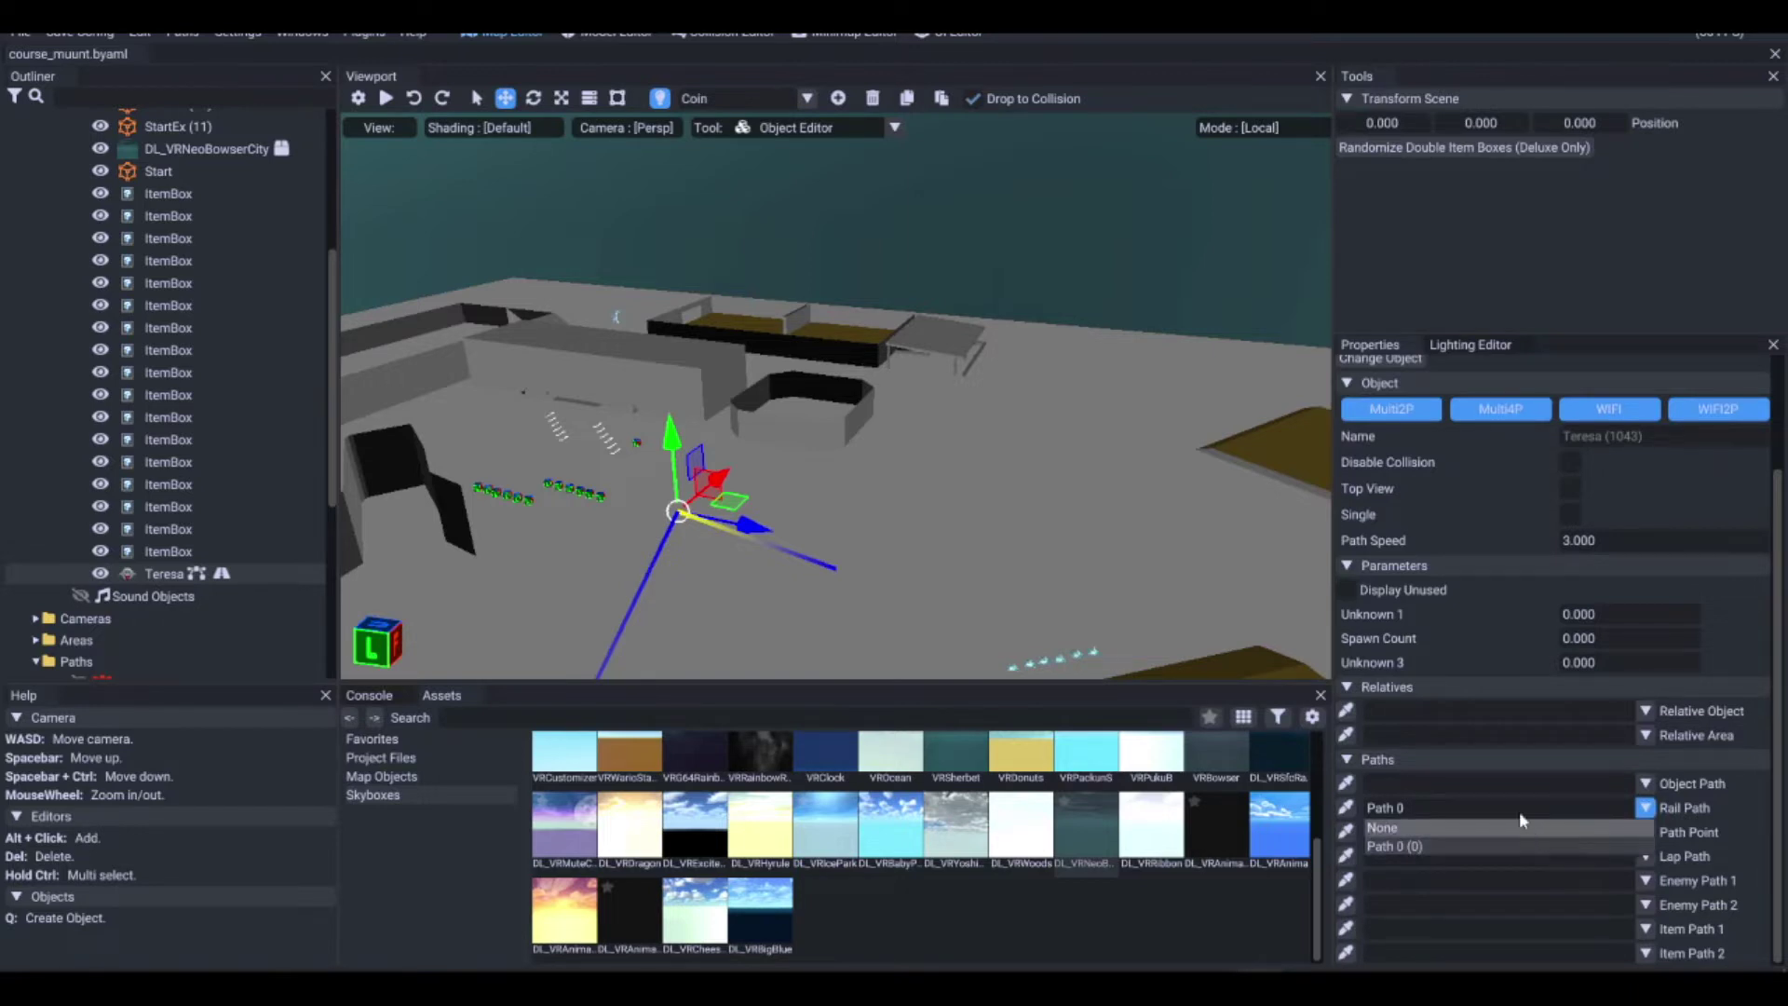
mouse_move(1036, 568)
right_down()
mouse_move(1067, 561)
mouse_move(1045, 477)
mouse_move(1066, 567)
right_up()
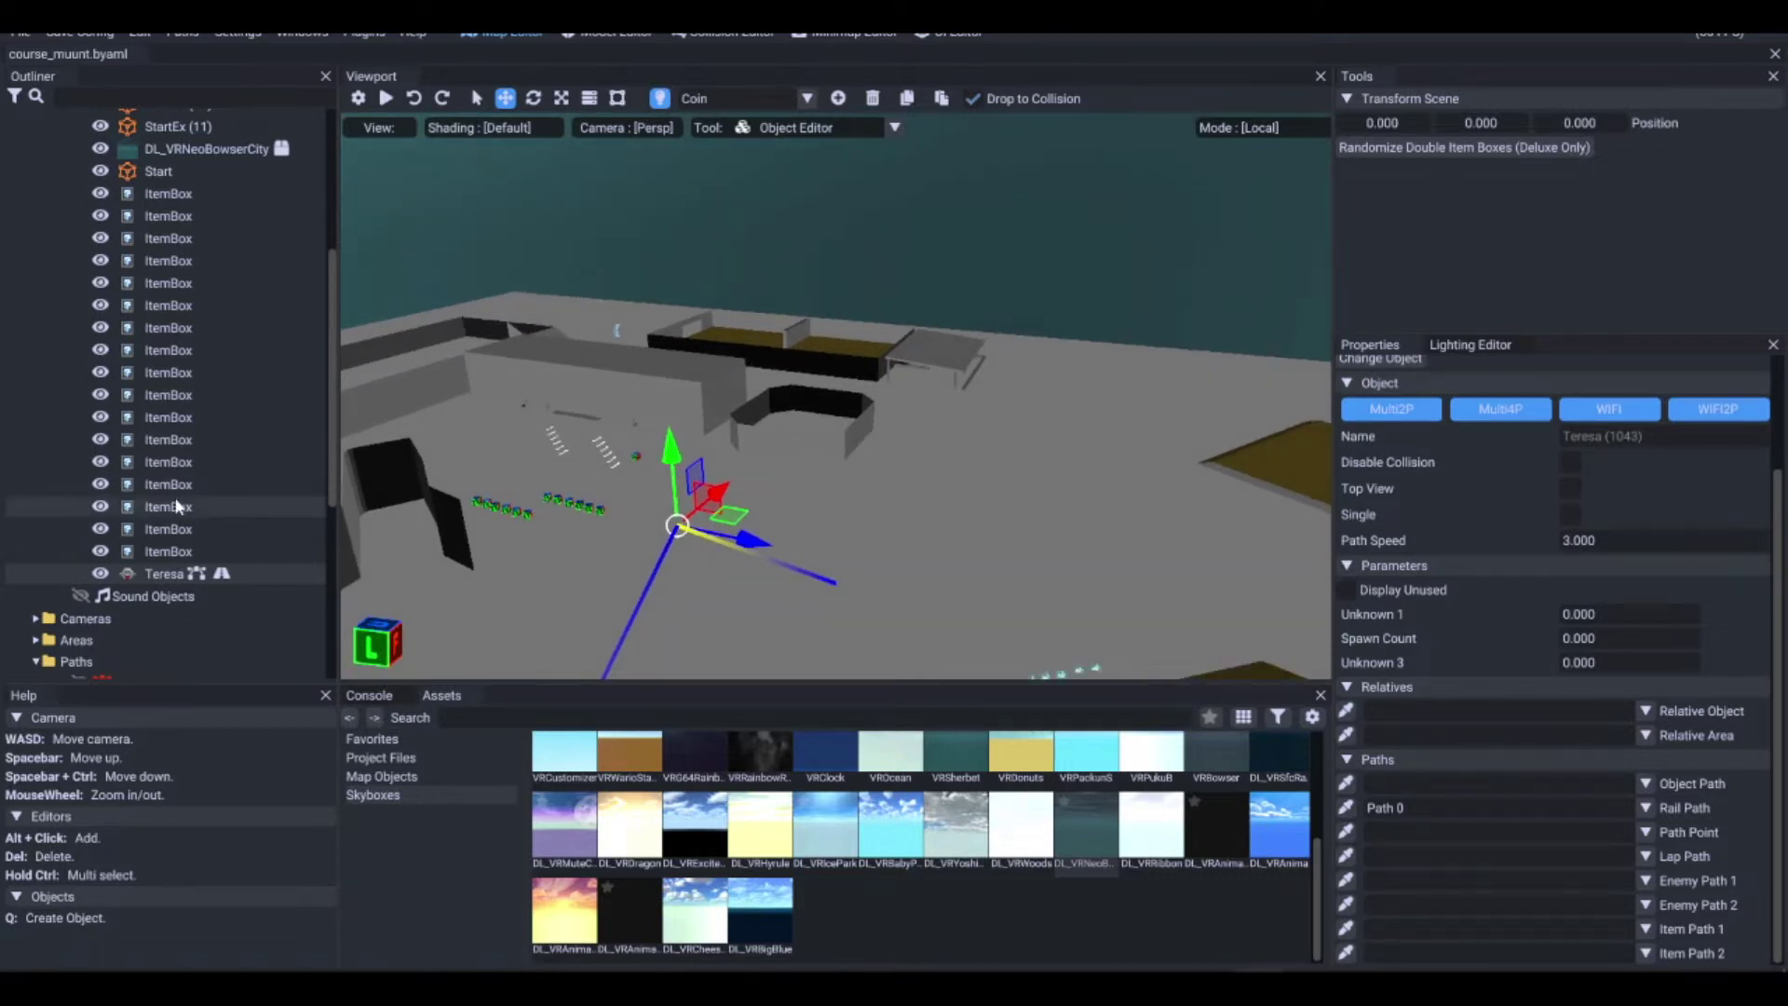
Inspect the properties and placement of rail Path 0, and reselect the Teresa object
scroll(158, 507, down, 4)
click(149, 585)
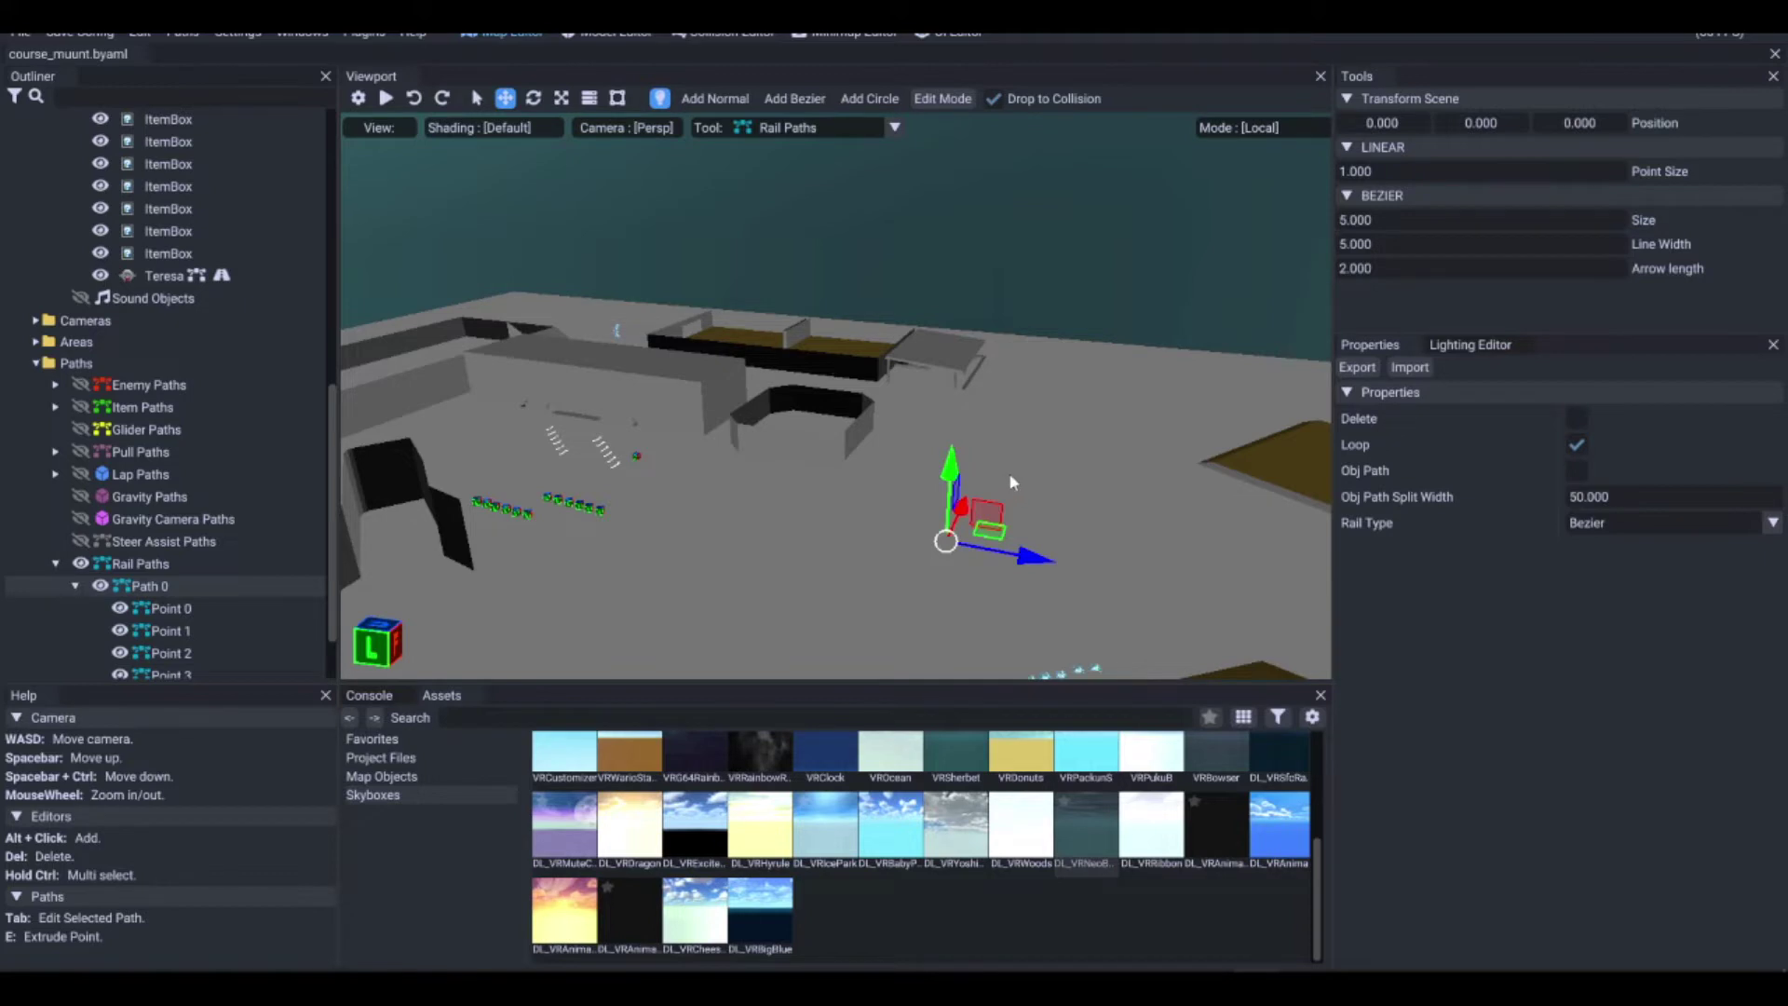
right_drag(1012, 479, 1130, 387)
right_drag(906, 447, 973, 496)
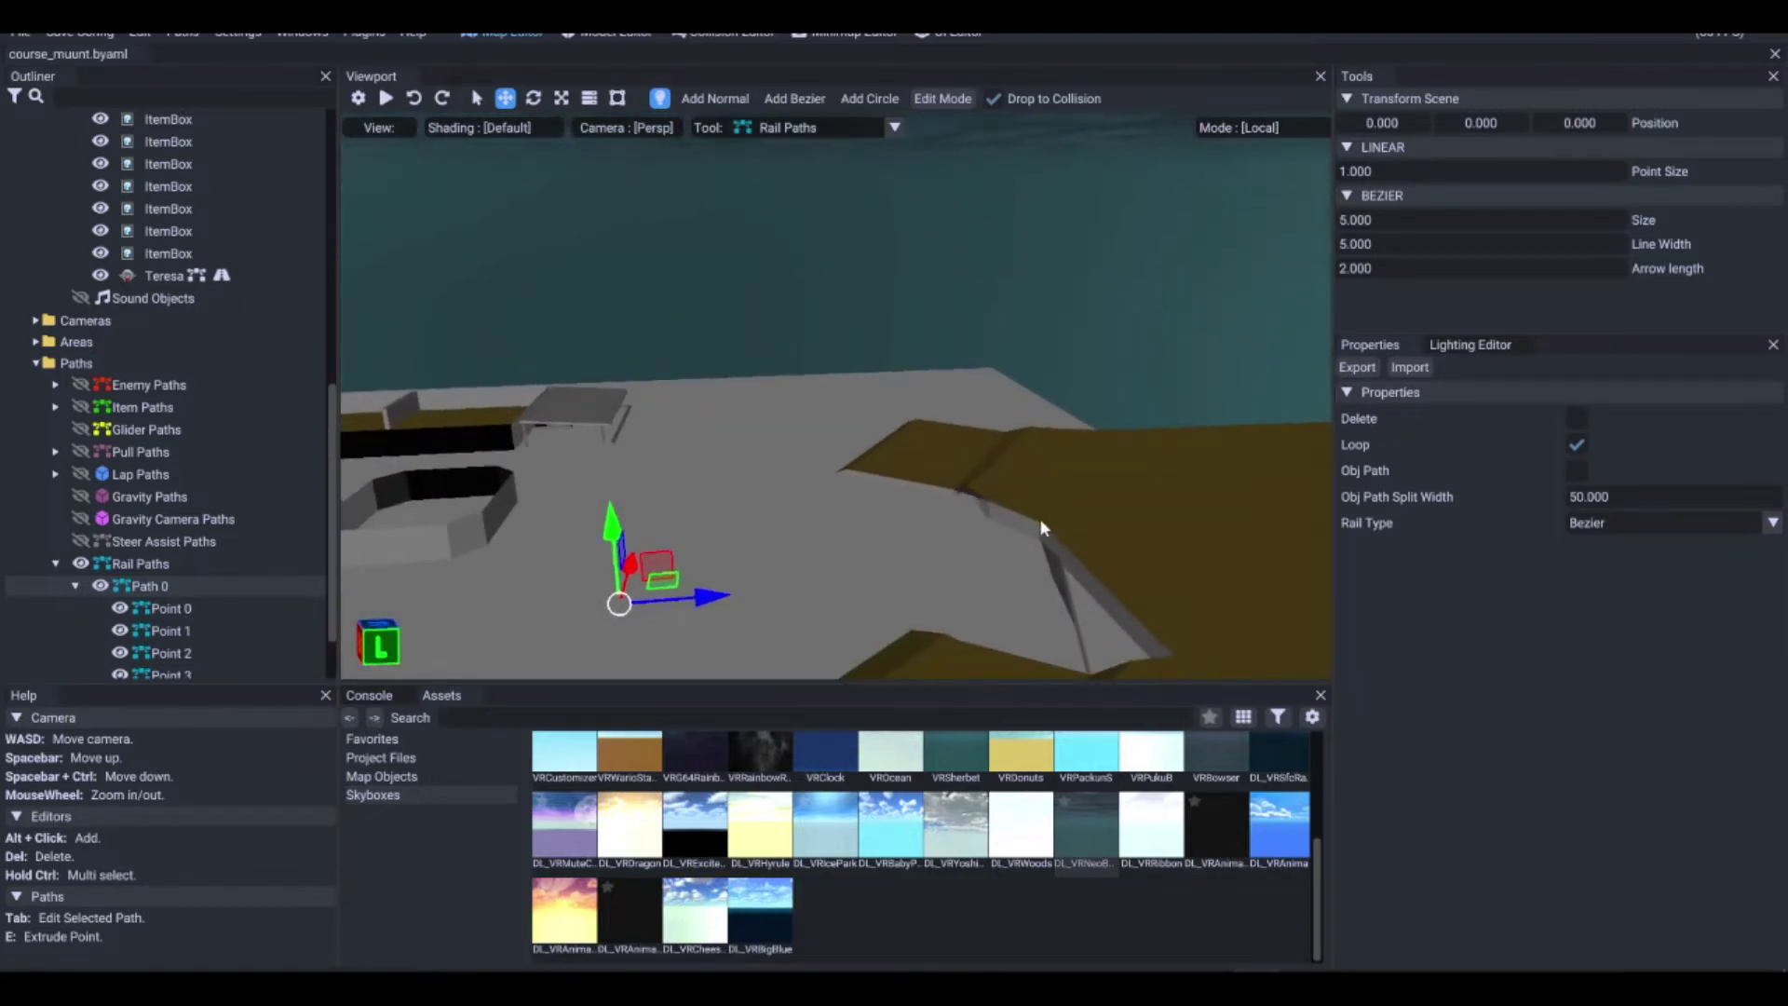
right_drag(828, 539, 831, 473)
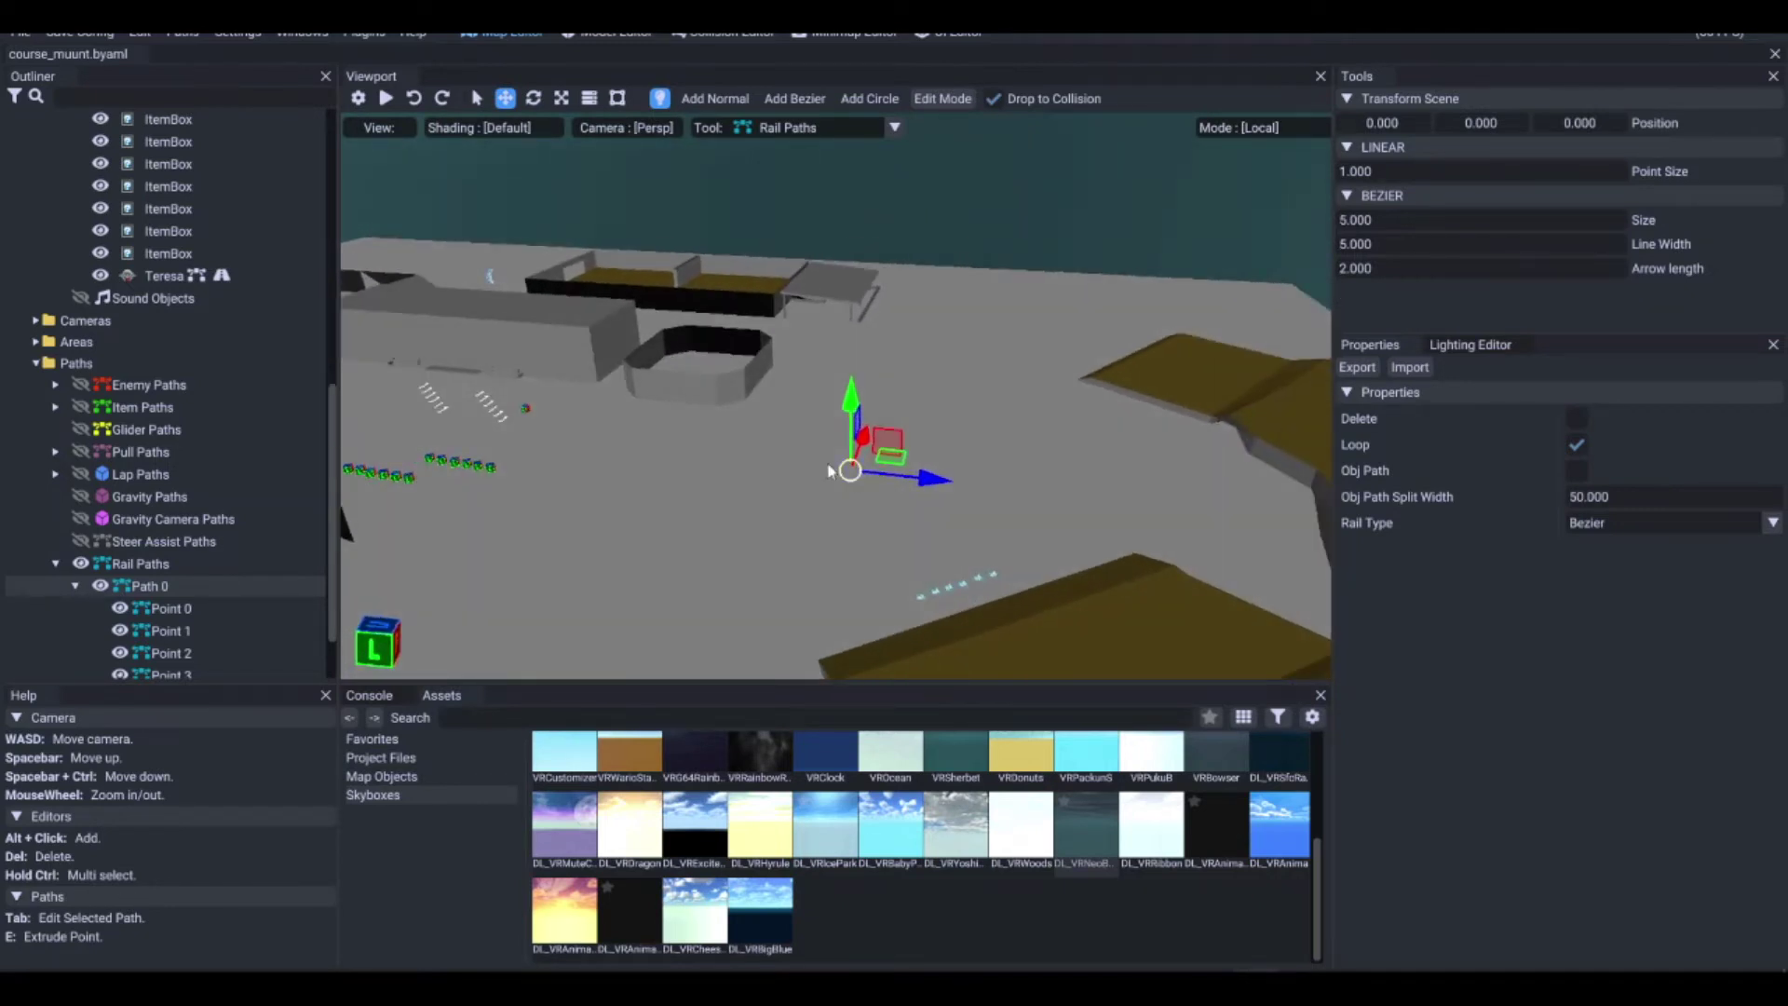
click(192, 276)
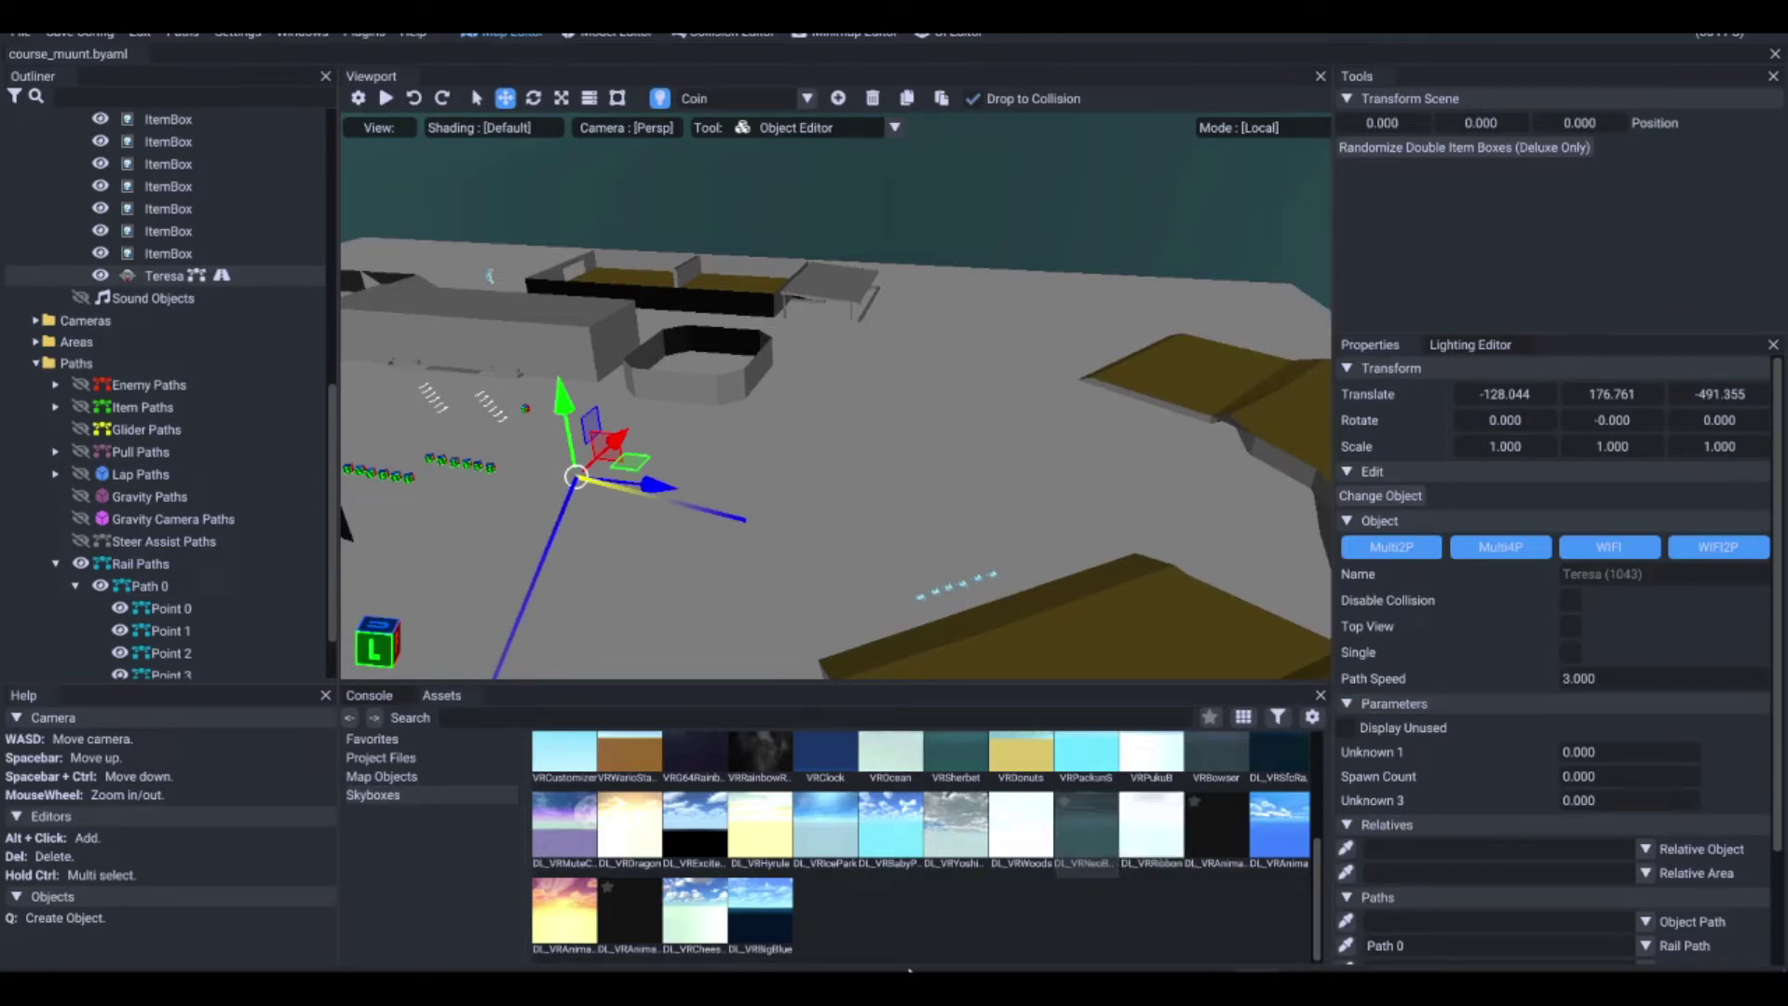
Switch to Cemu, change the course to Neo Bowser City in the Bell Cup and start a solo time trial
click(939, 987)
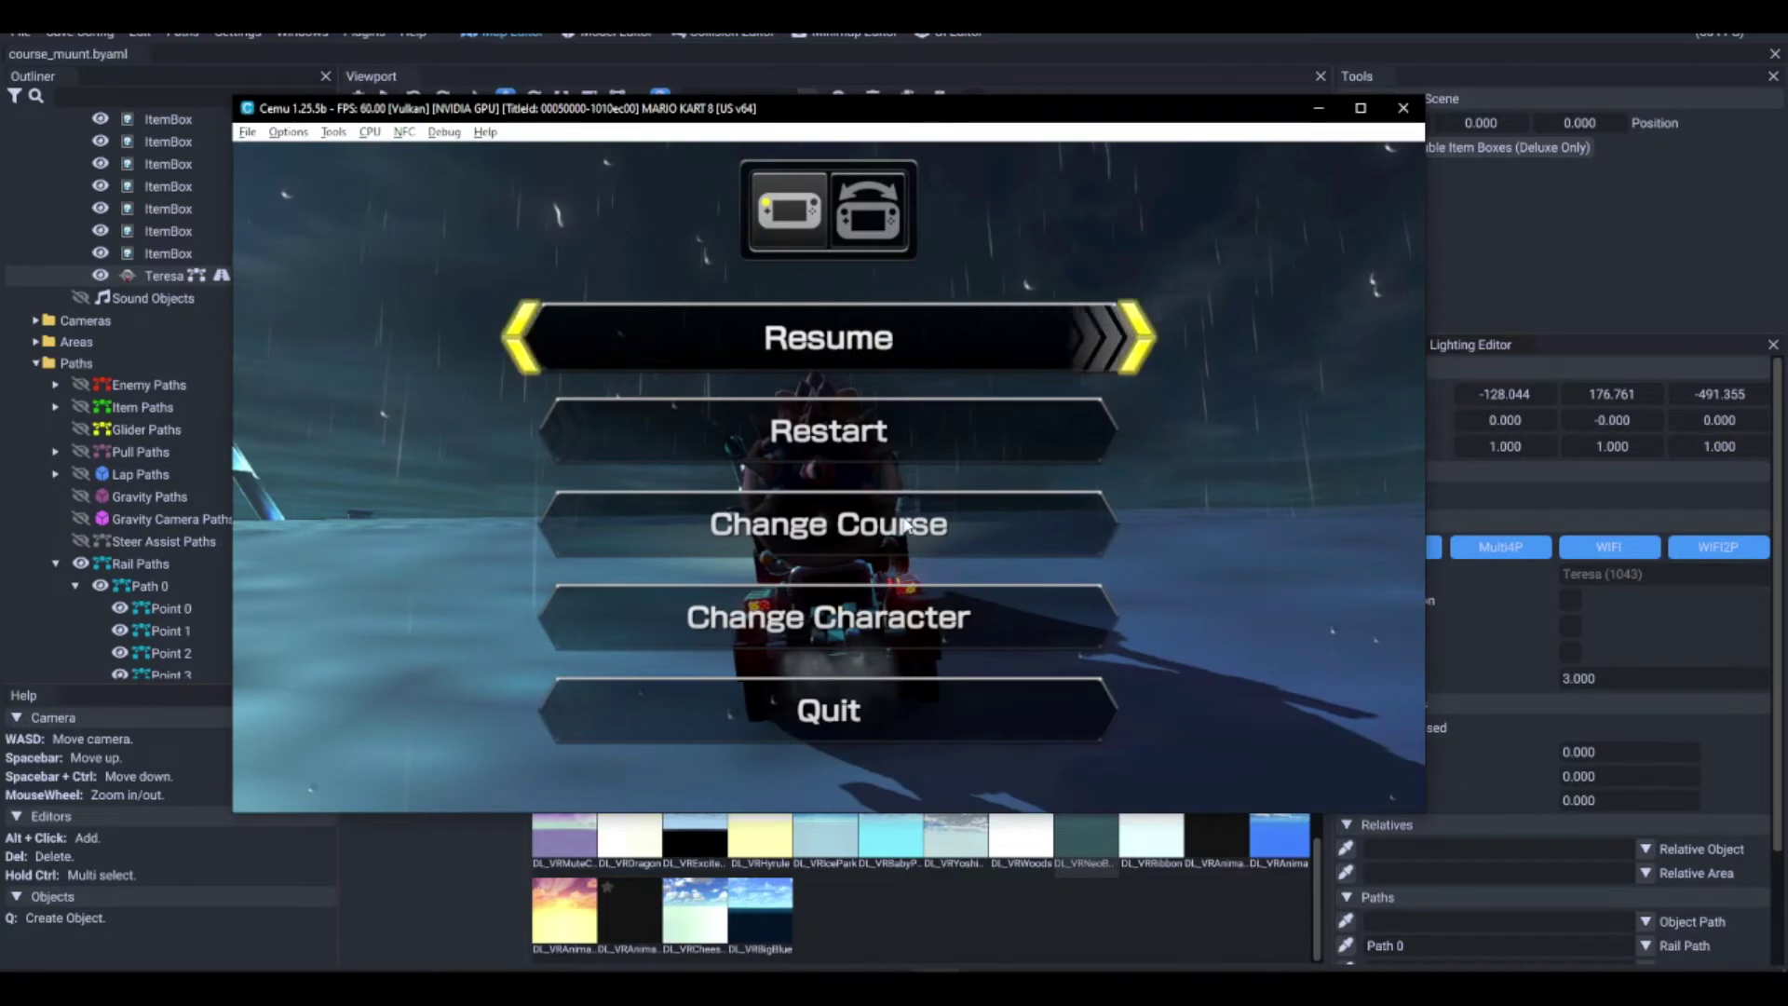
click(901, 527)
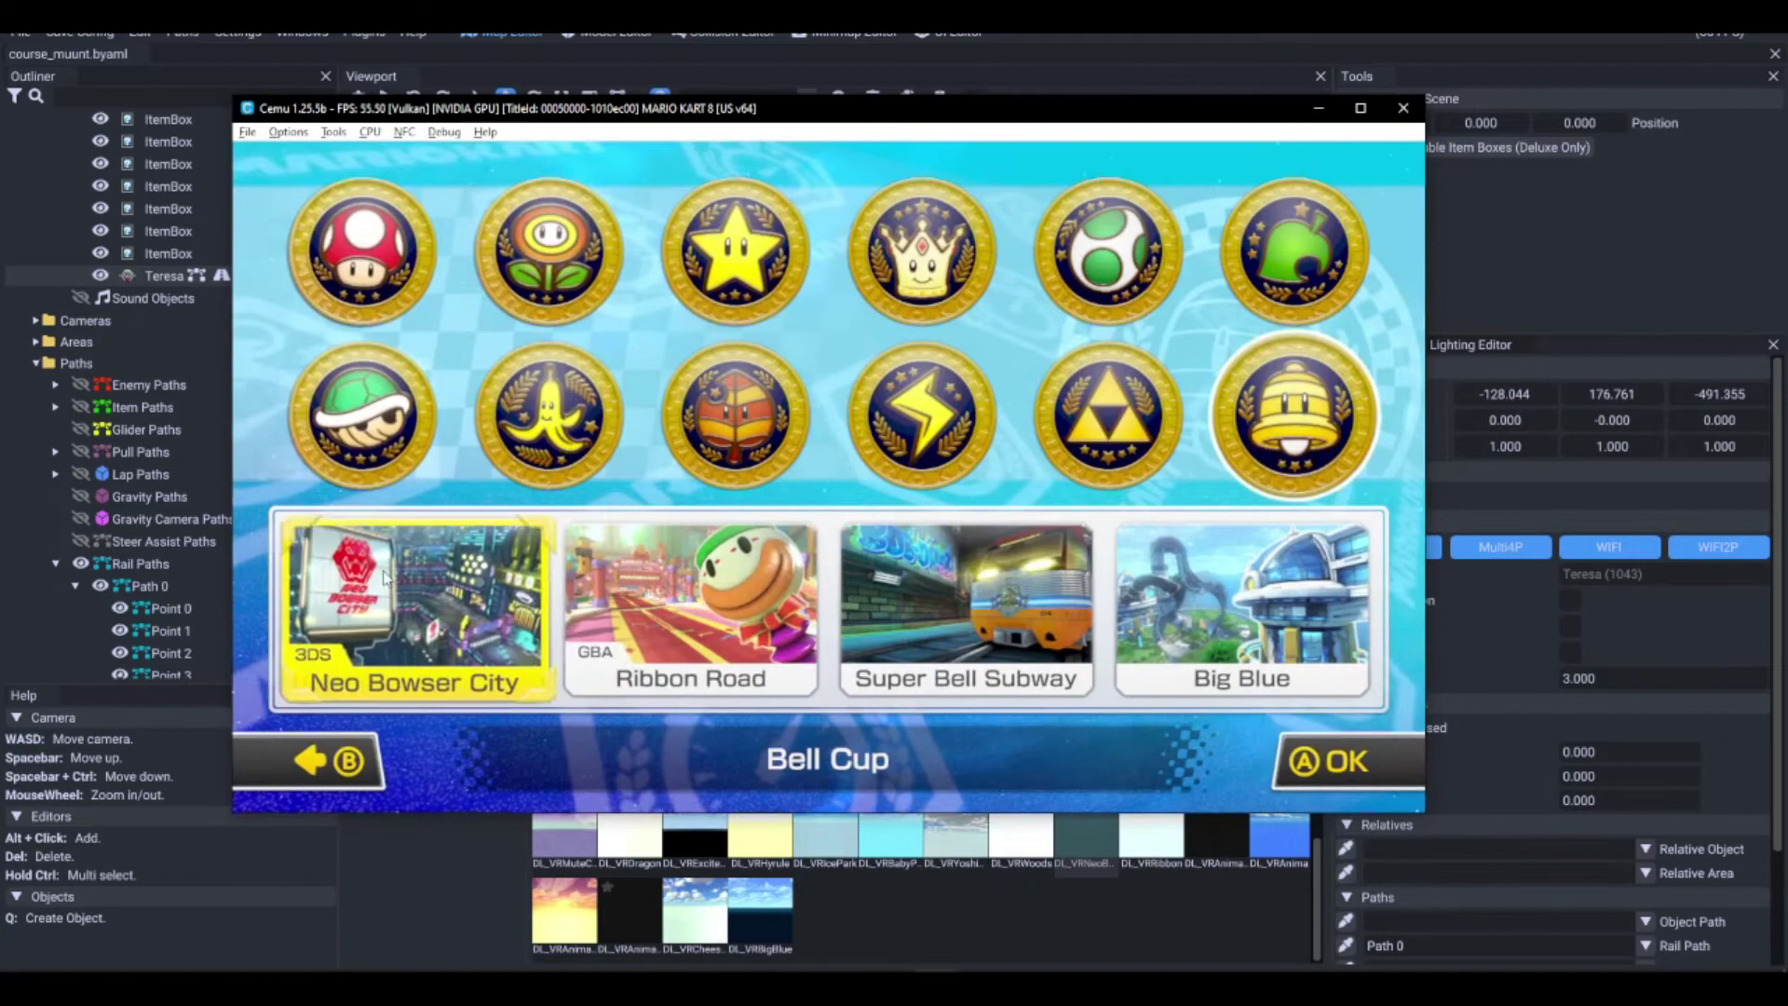
click(387, 578)
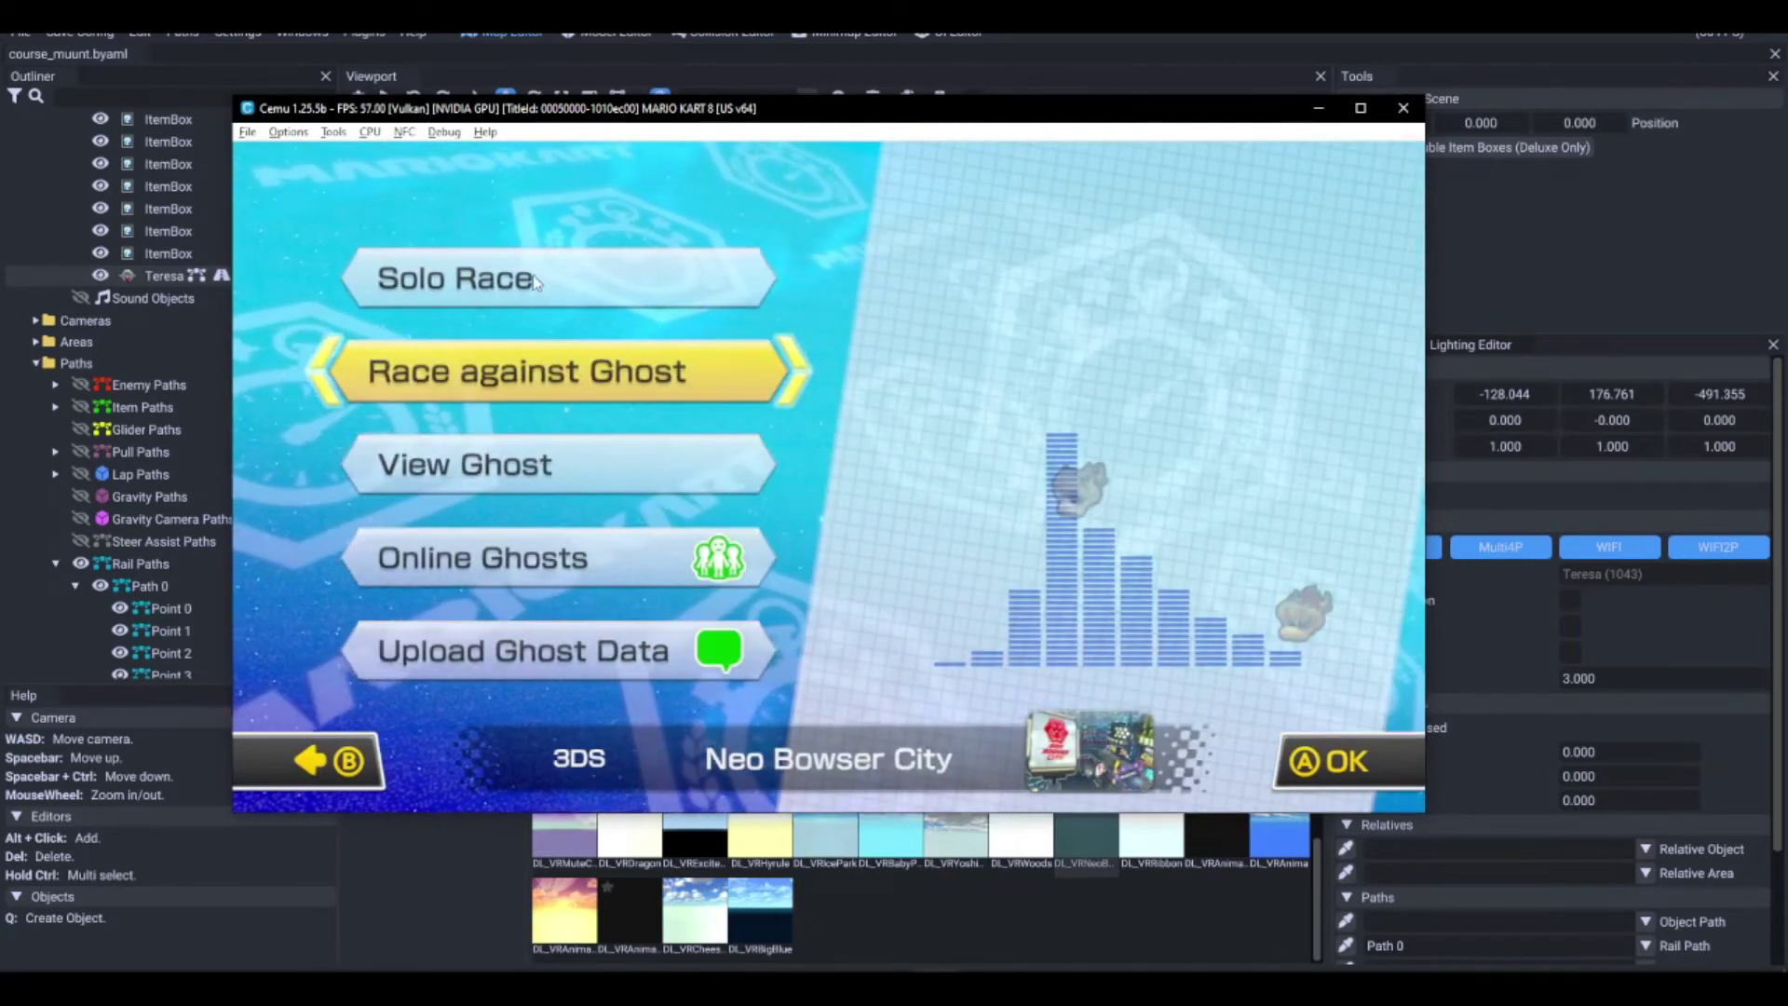
click(567, 312)
click(811, 506)
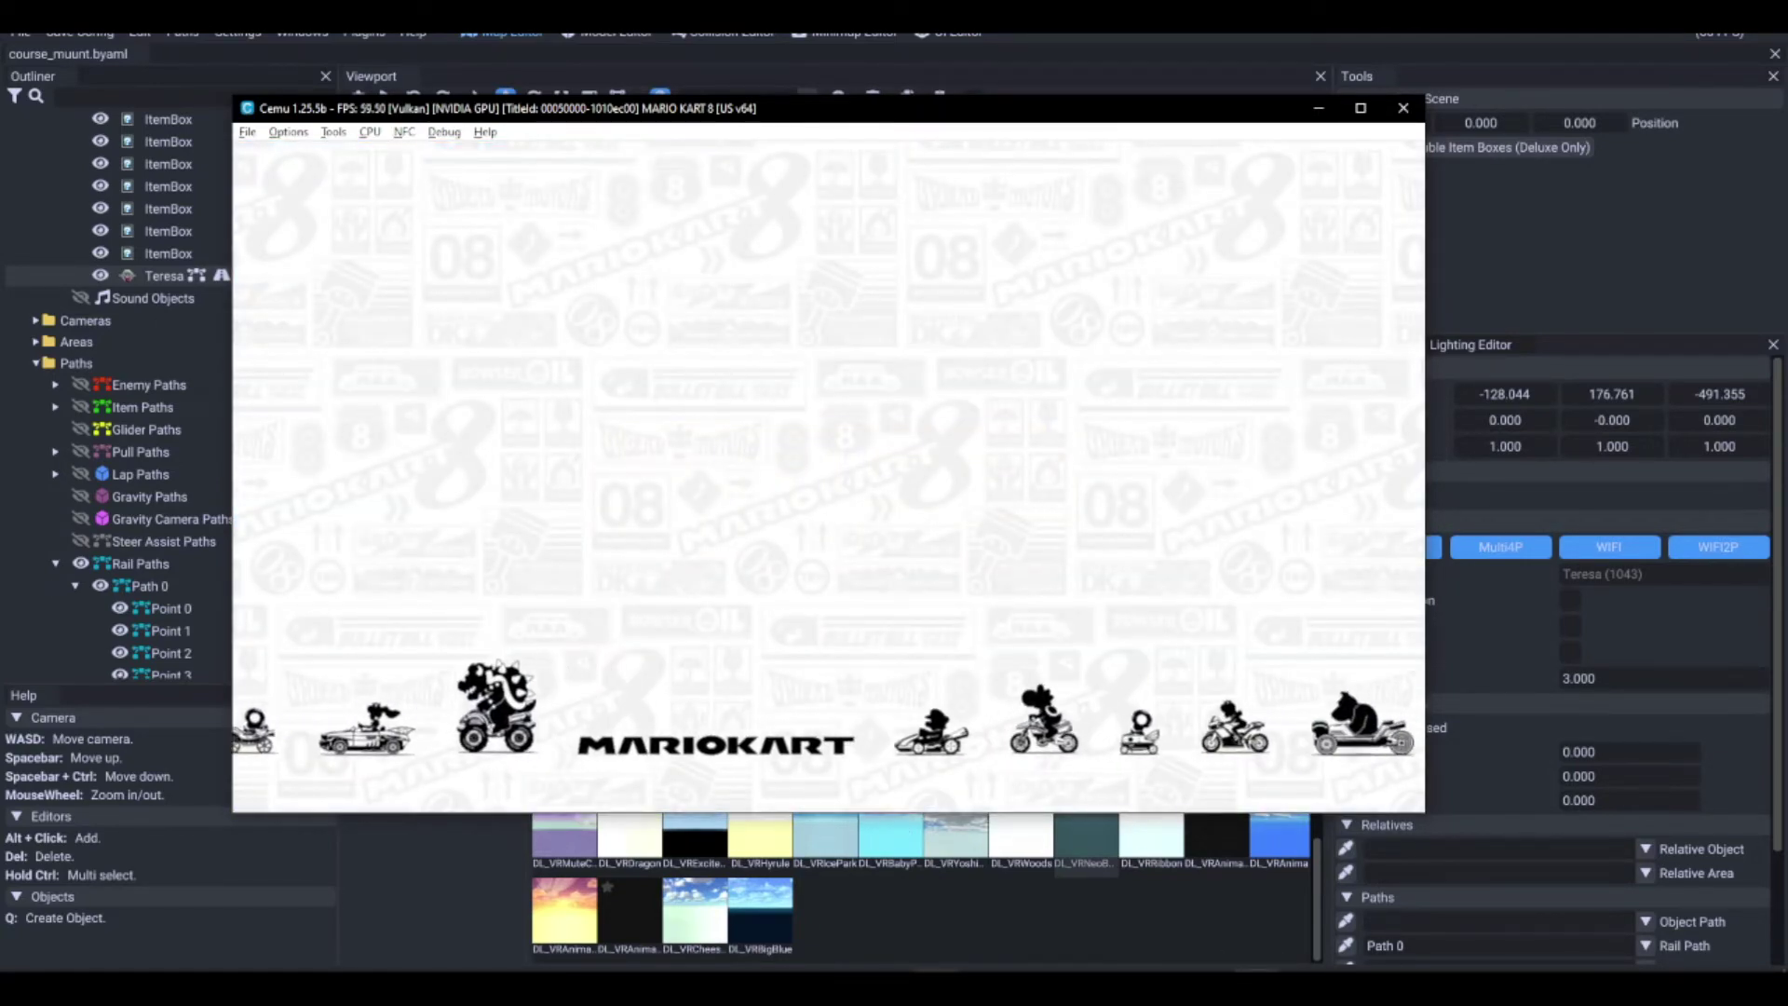
Unmute Cemu in the system volume mixer, lower its volume to about a third, and return to the game
click(1301, 987)
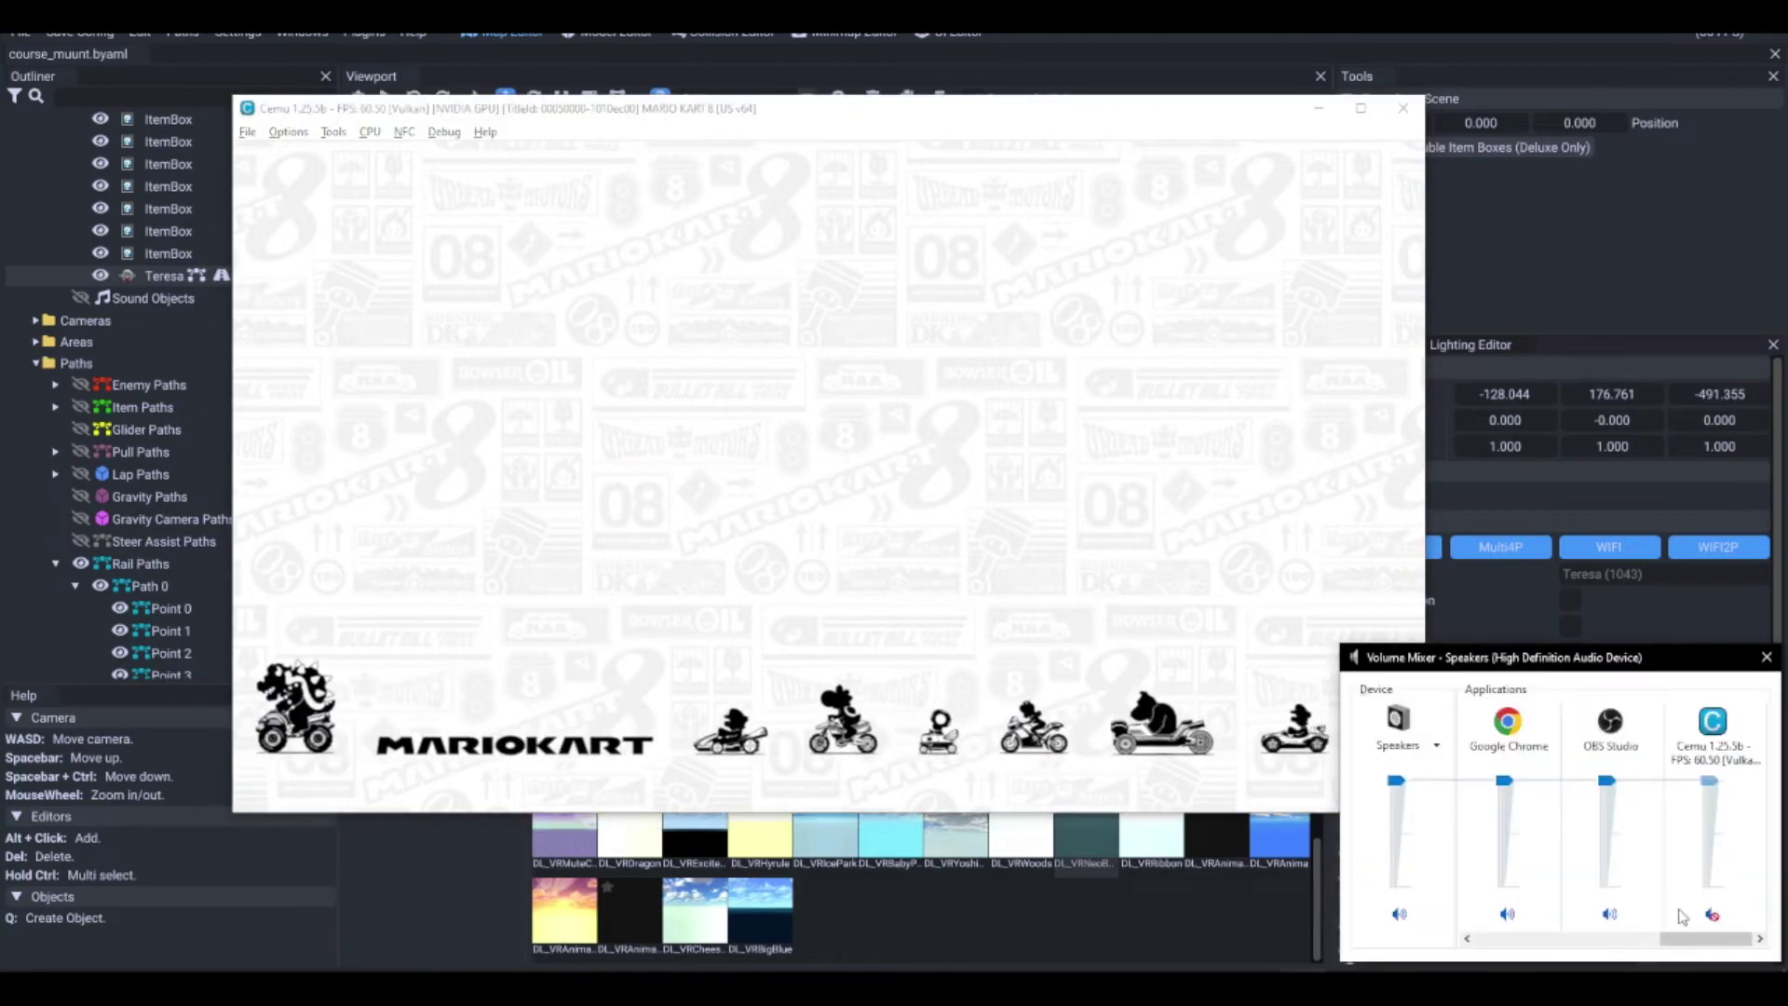
click(1711, 913)
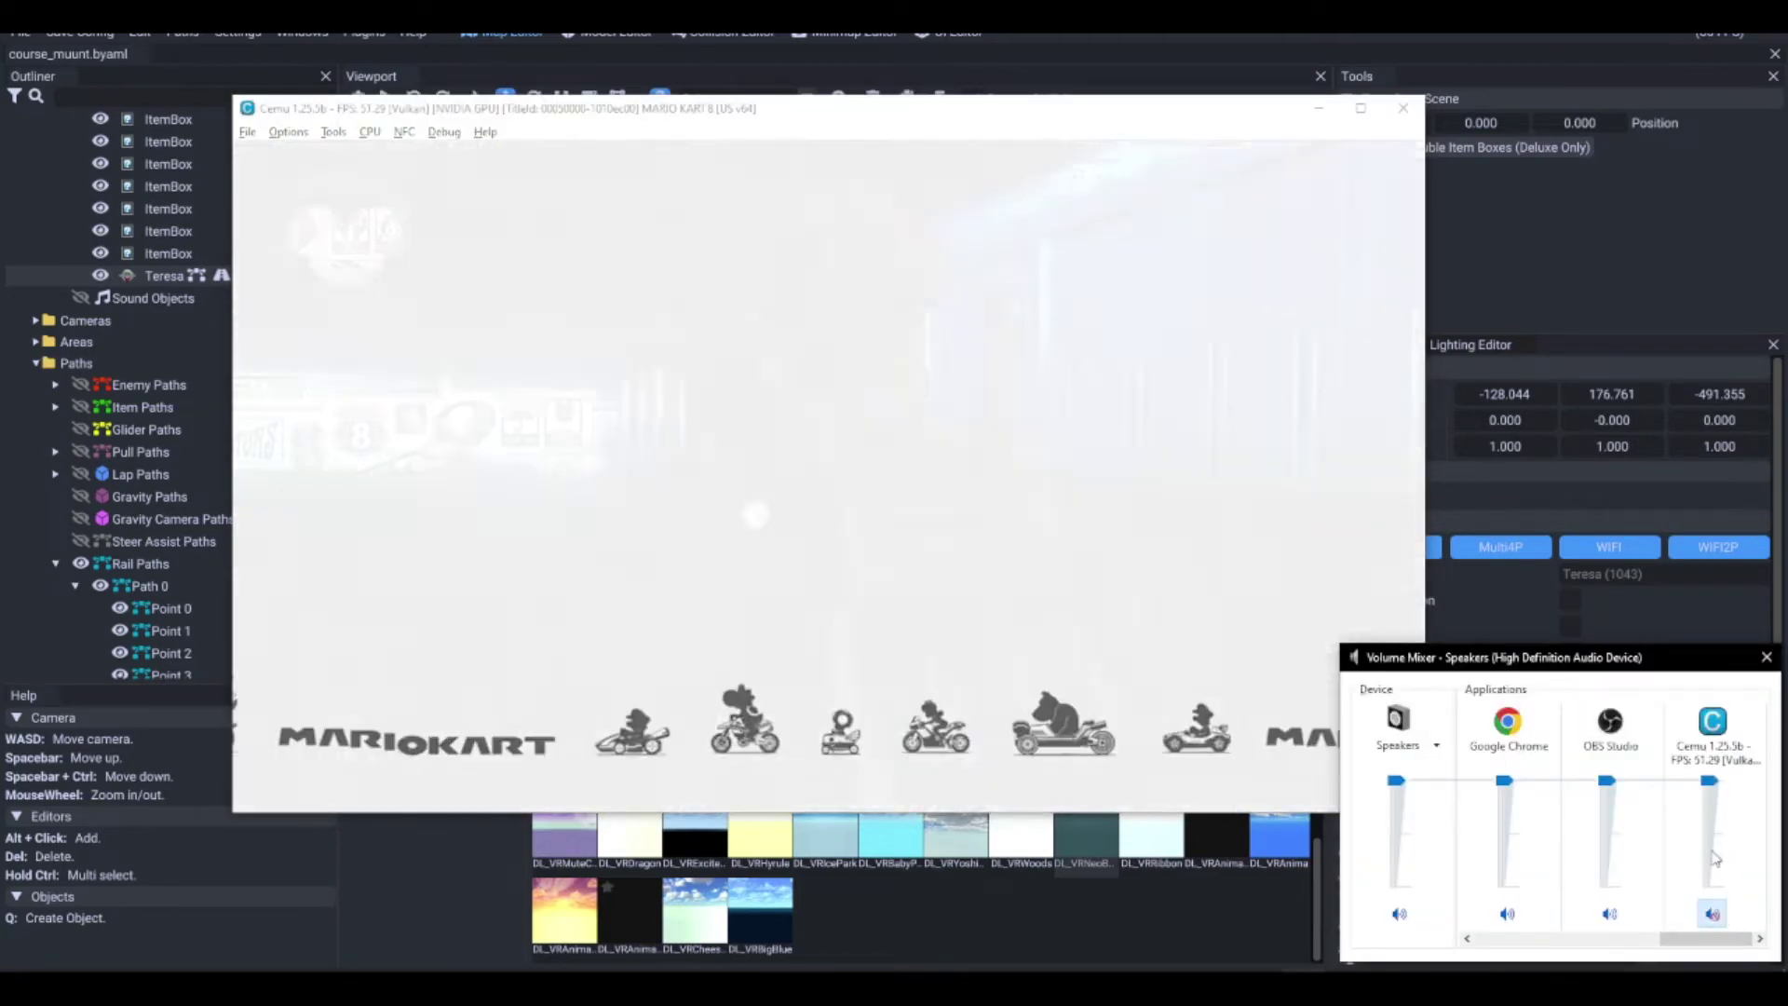
drag(1707, 787, 1709, 854)
click(1314, 595)
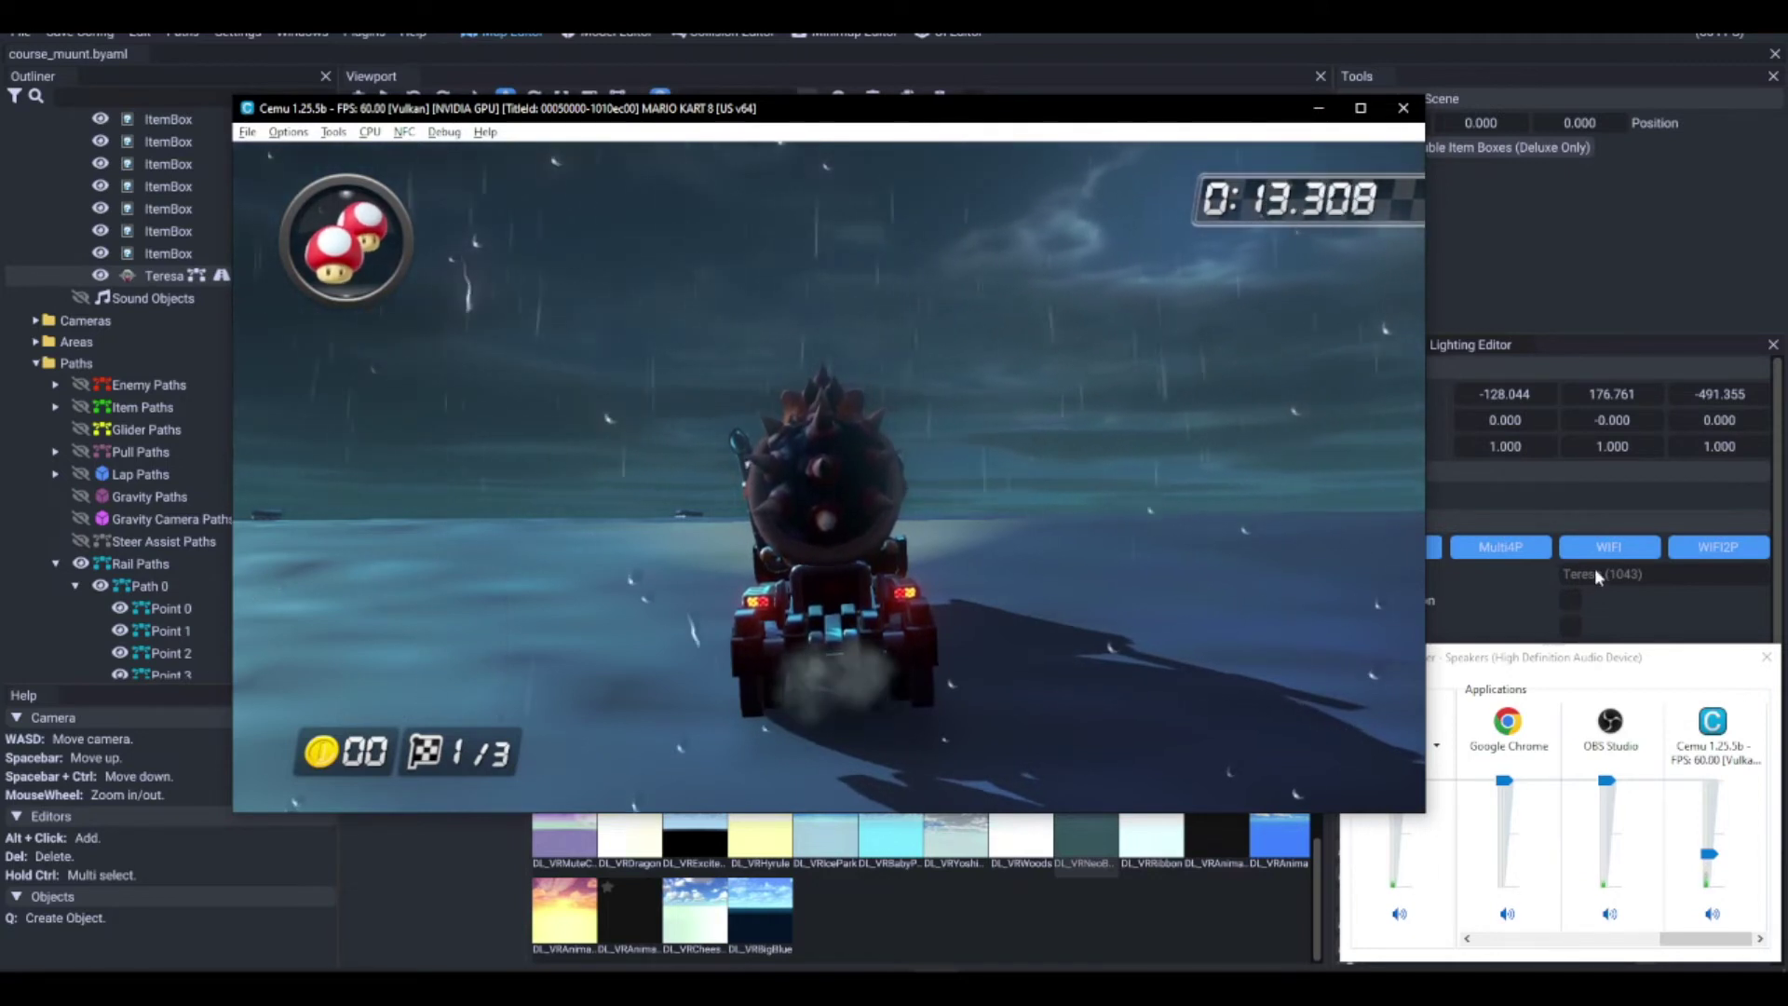
Return to the map editor, set Teresa's path speed to 30 and save the course file
click(1617, 595)
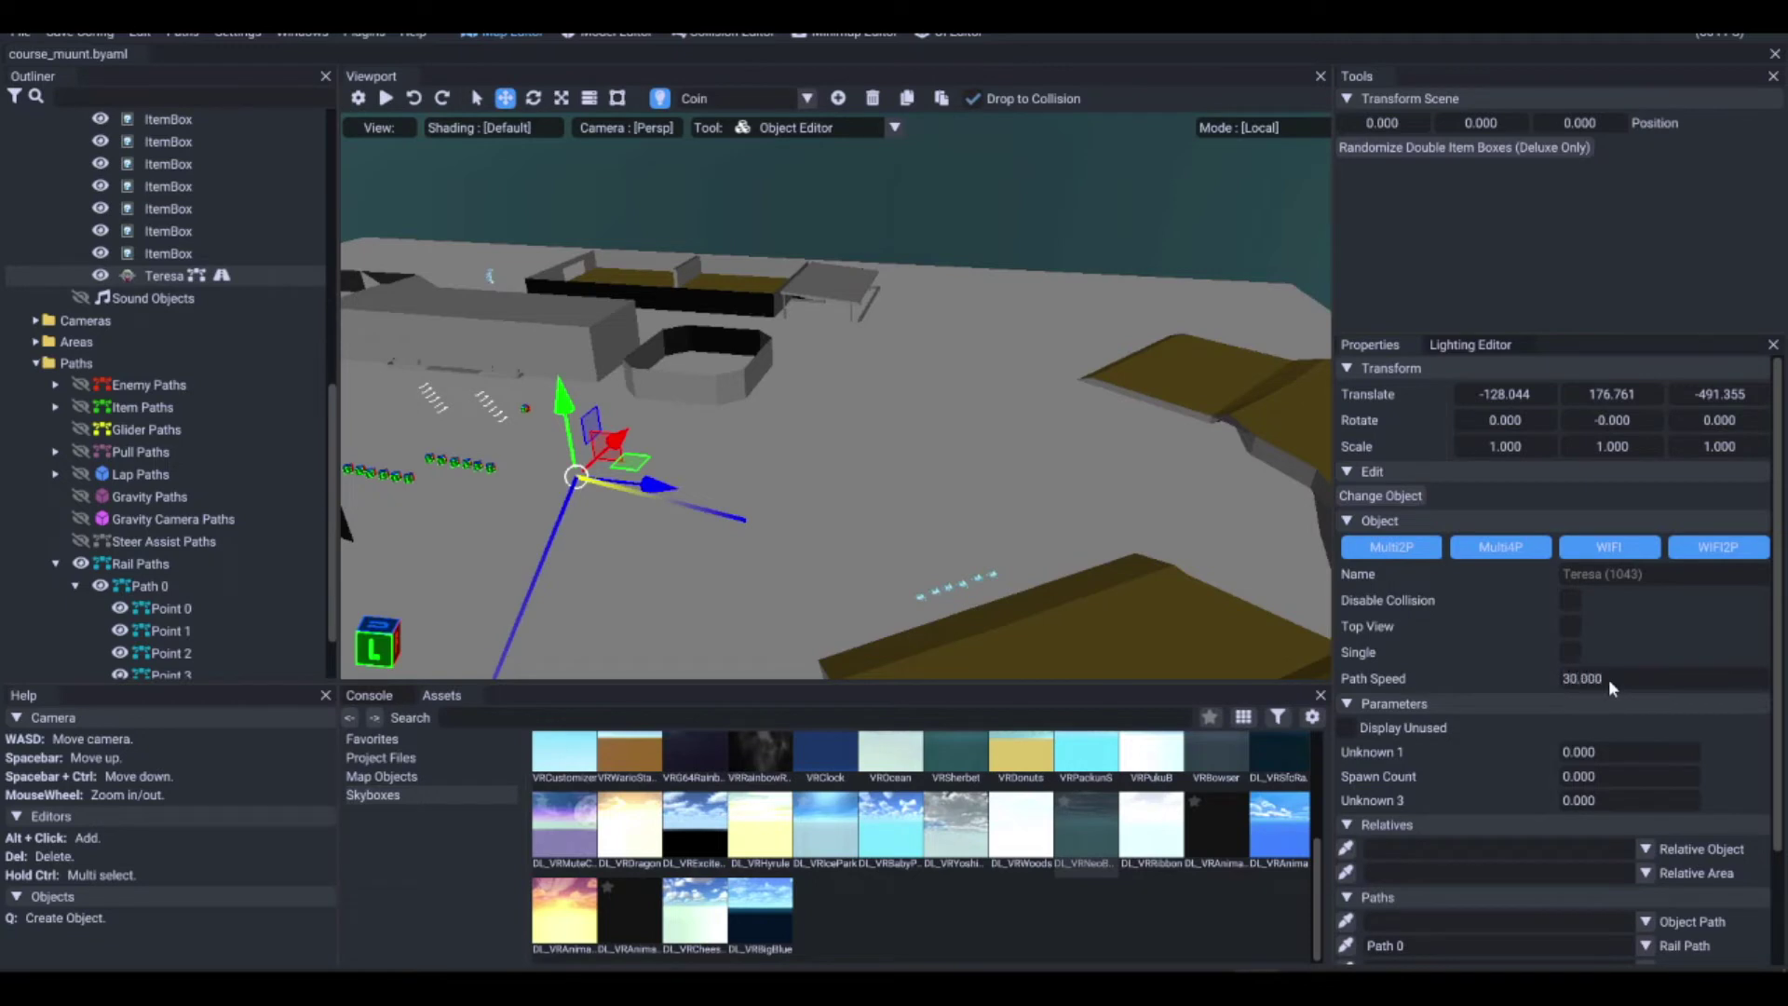
key(ctrl+s)
click(1033, 564)
Switch to Cemu, leave the current race through Change Course, and start a new solo time trial on Neo Bowser City
key(alt+Tab)
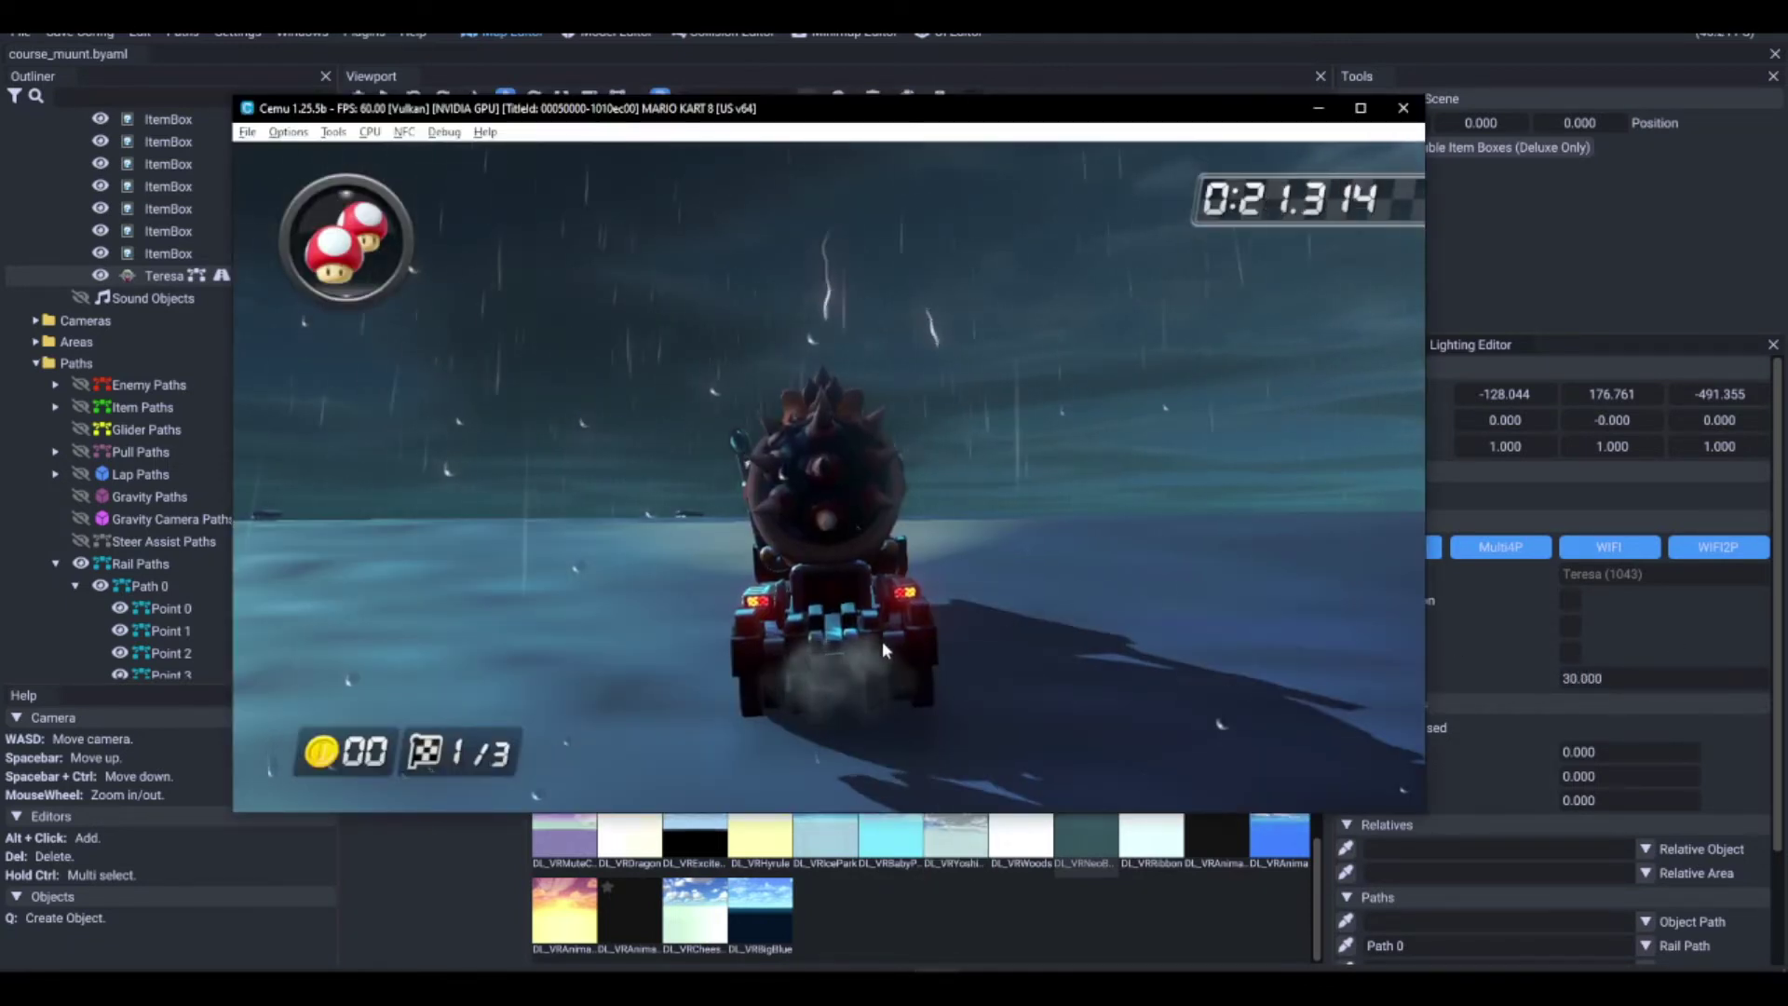
key(Return)
key(Down)
key(Down)
key(Return)
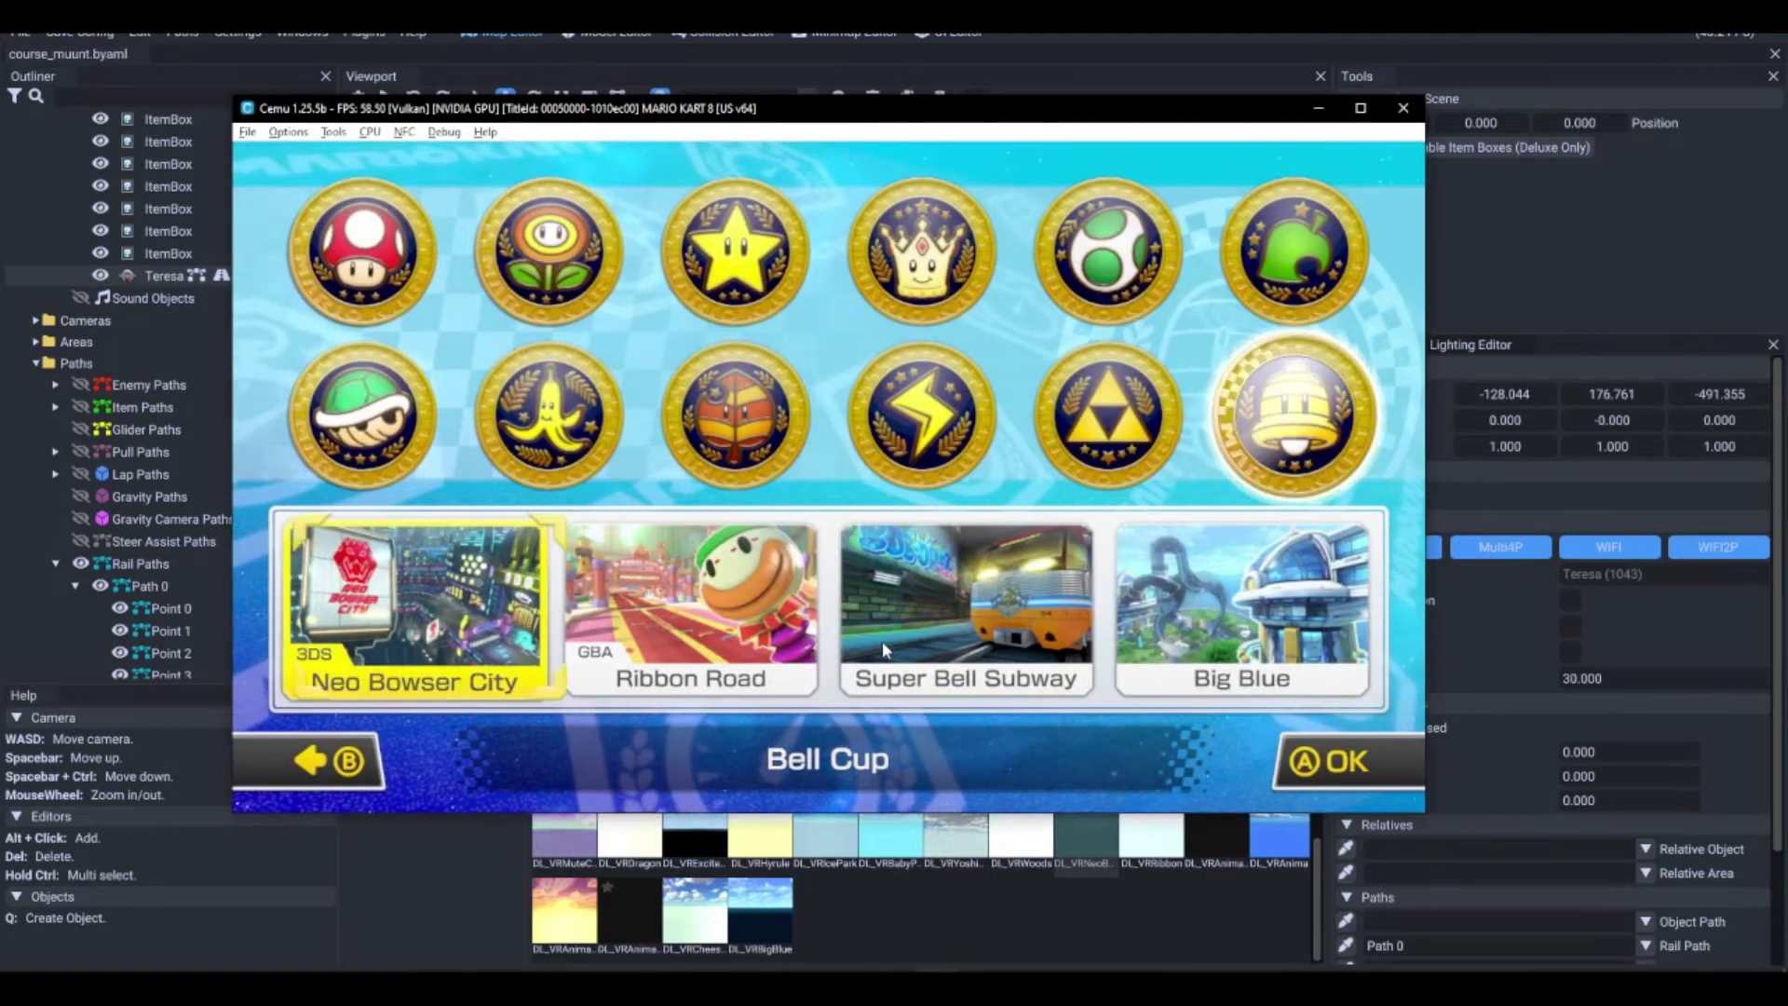
key(Return)
key(Return)
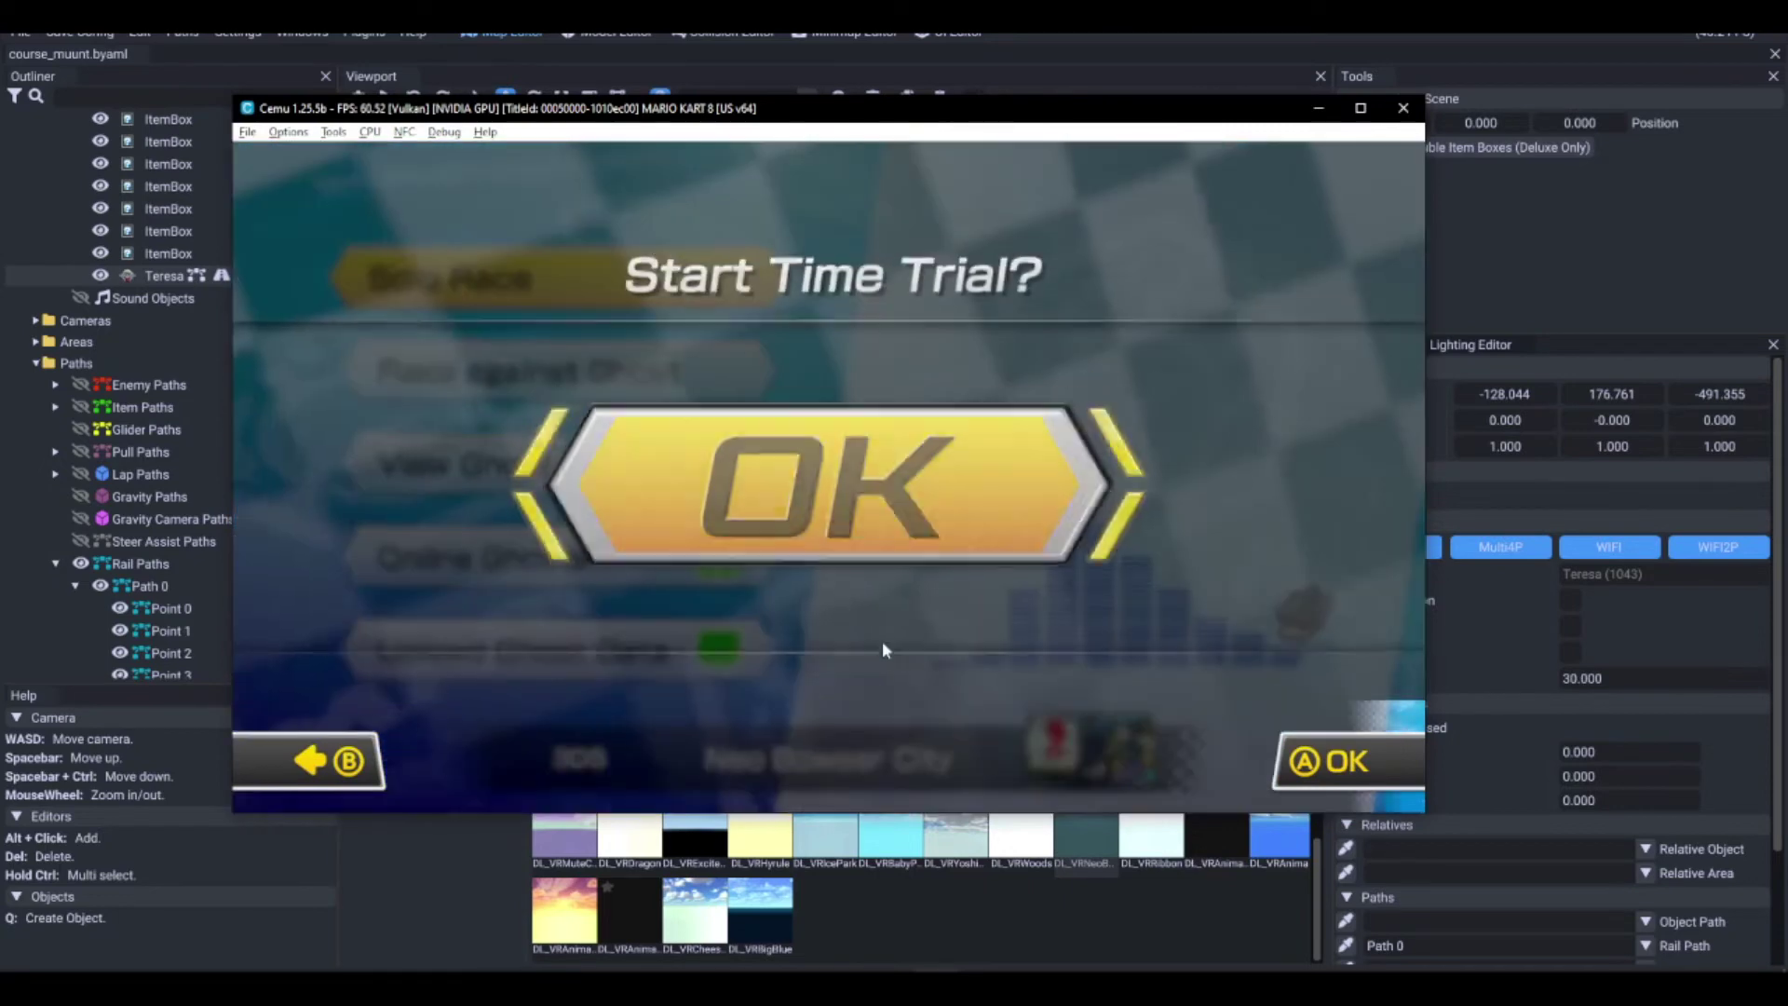
key(Return)
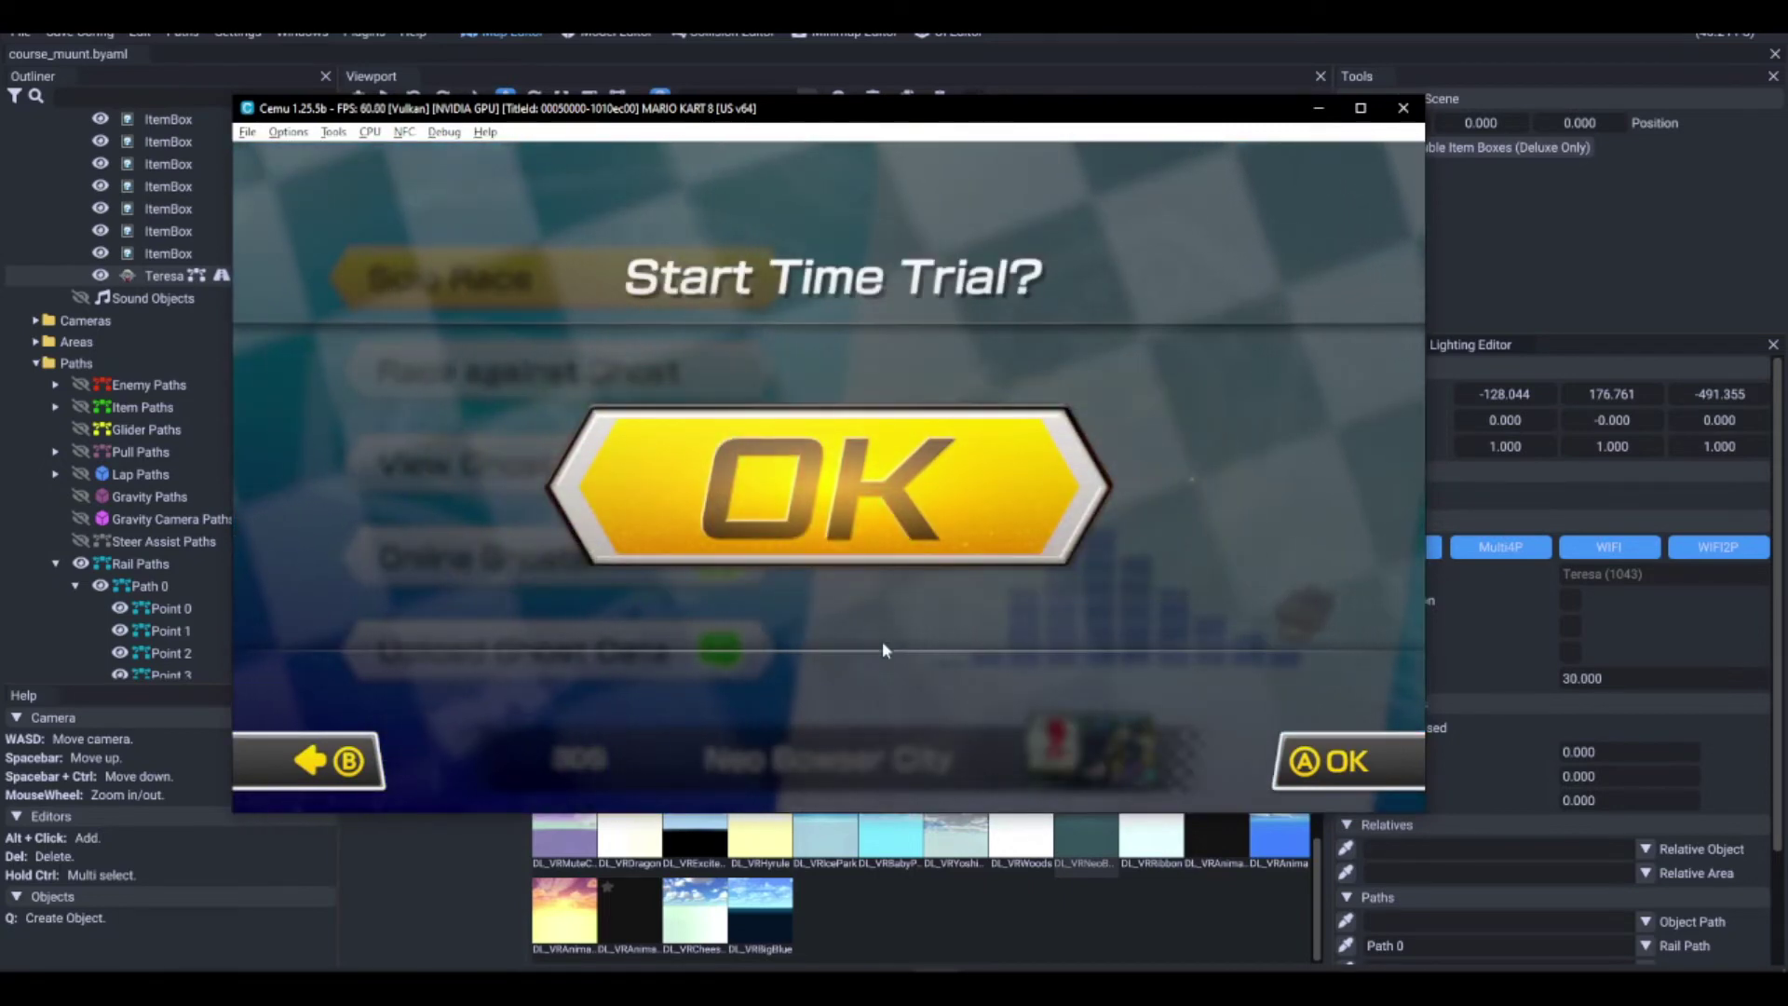